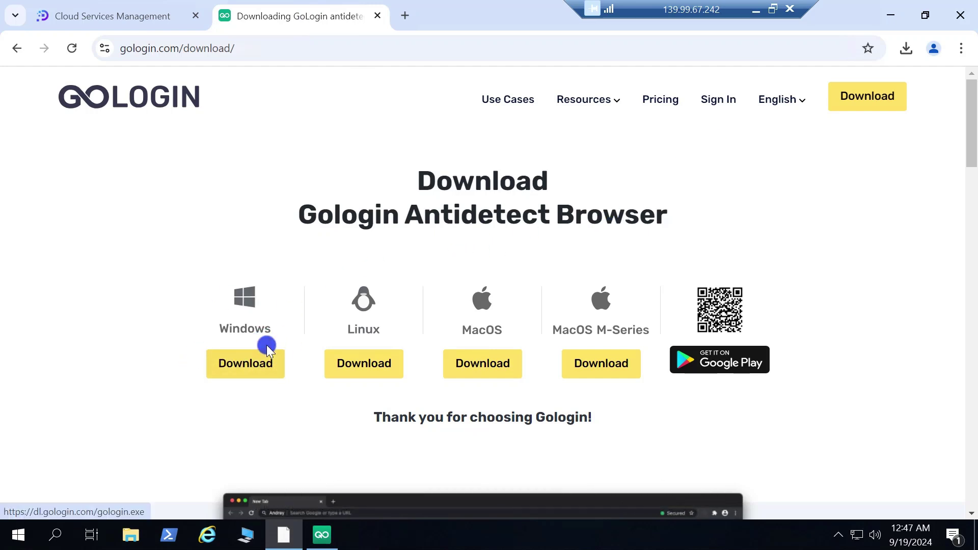
Step: Open GoLogin and start a new profile, renaming it from 'profile 1' to 'Ebay'
click(895, 15)
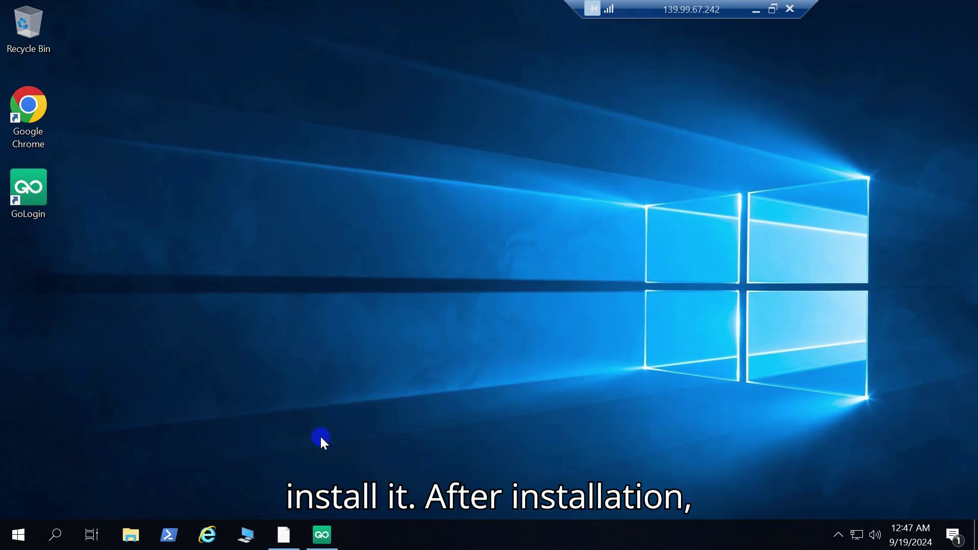
click(322, 541)
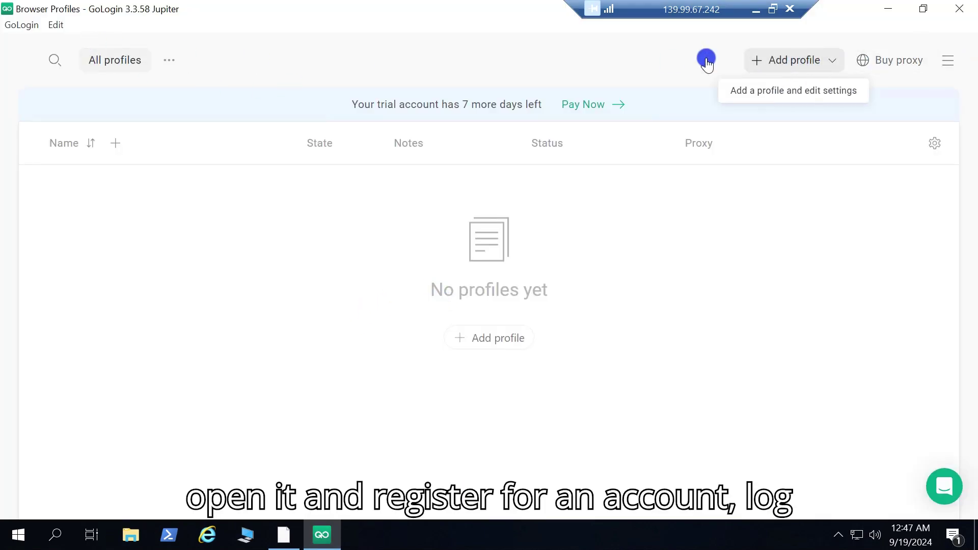
click(765, 60)
click(129, 210)
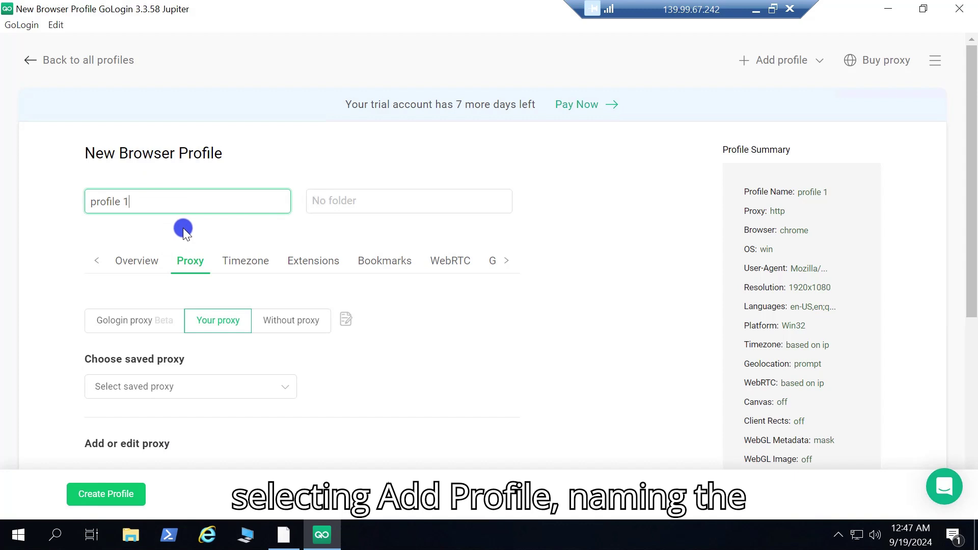
drag(141, 202, 29, 192)
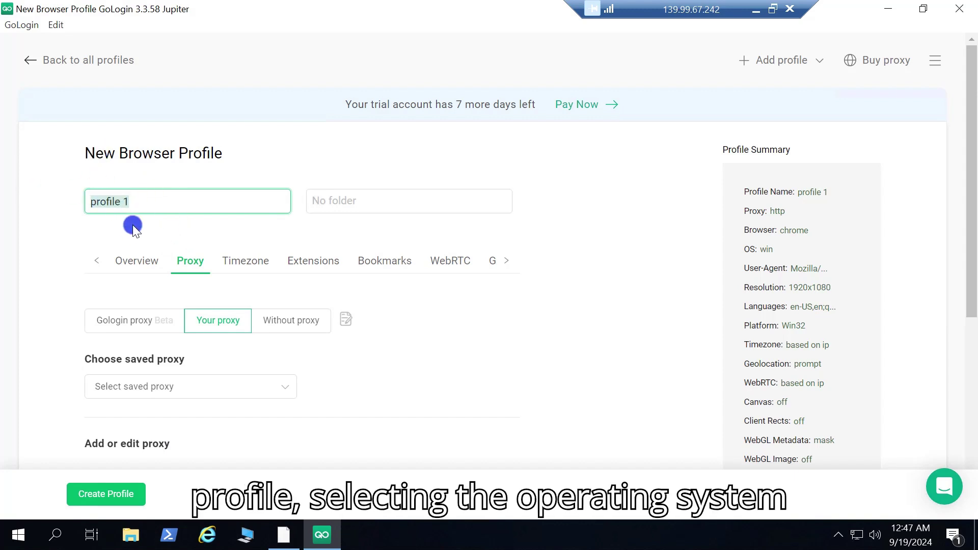
text(Ebay)
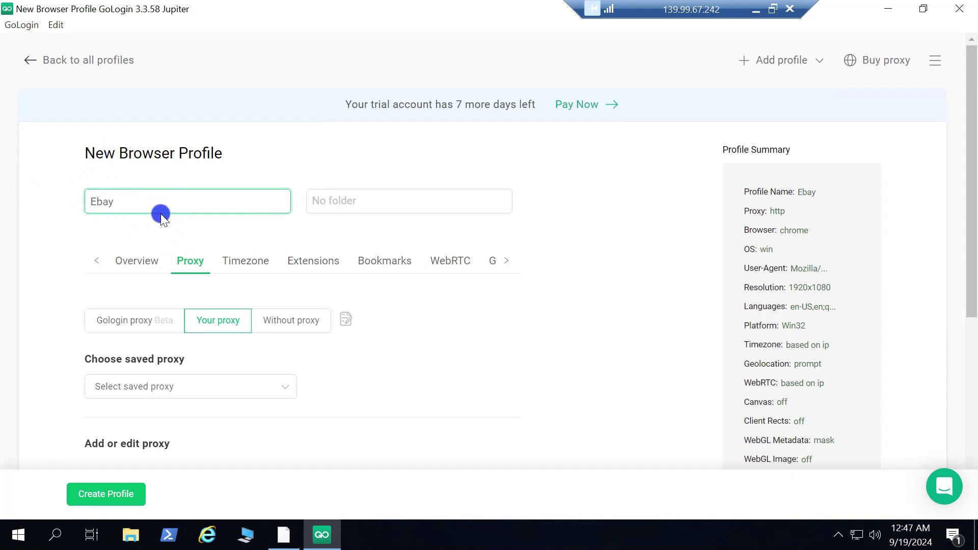
click(191, 266)
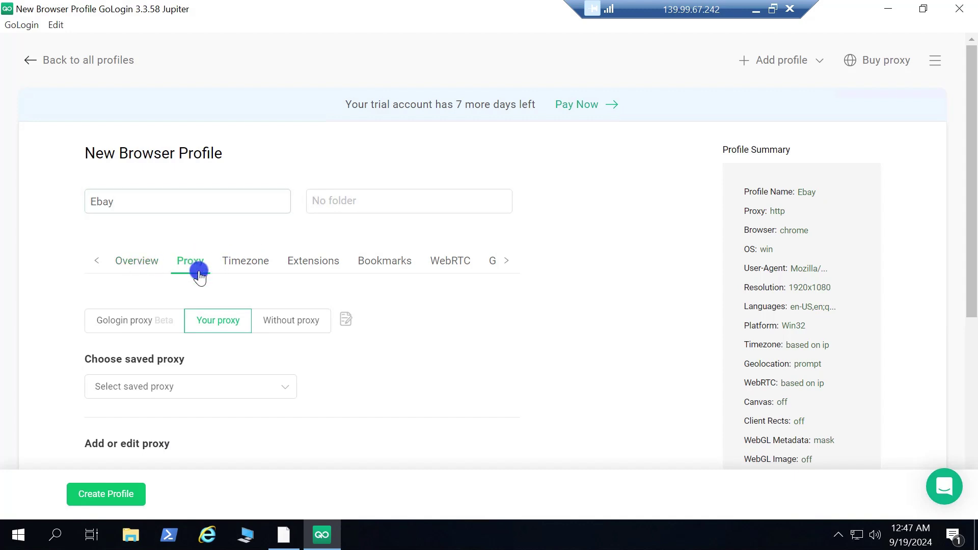
Step: Try the Windows 11, Mac Intel, Mac ARM and Android options, then keep Windows 10
click(164, 269)
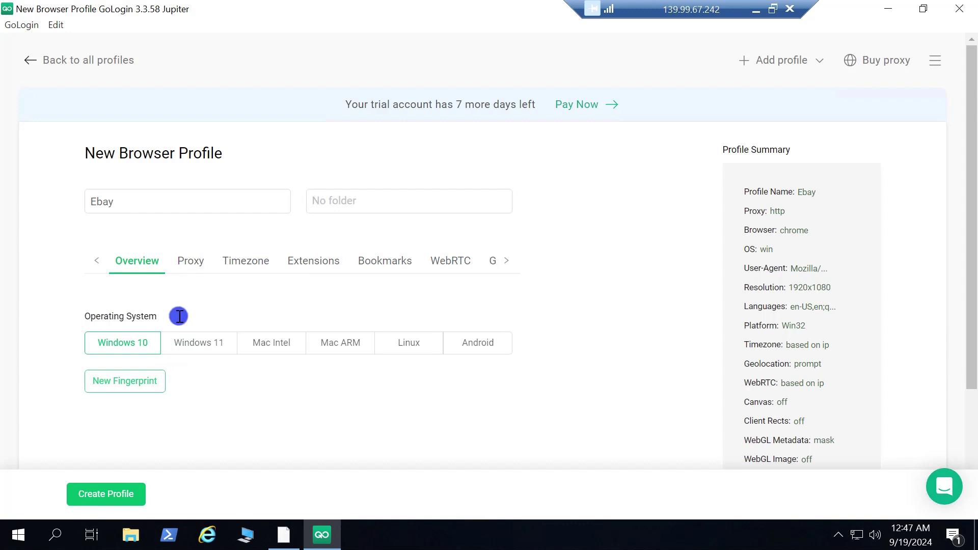
triple_click(160, 322)
click(204, 350)
click(286, 349)
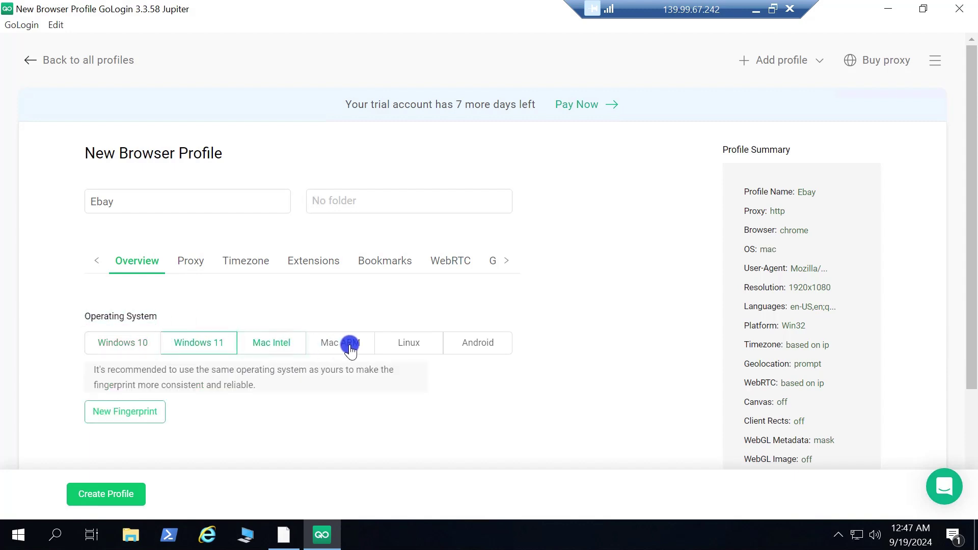
click(369, 350)
click(484, 347)
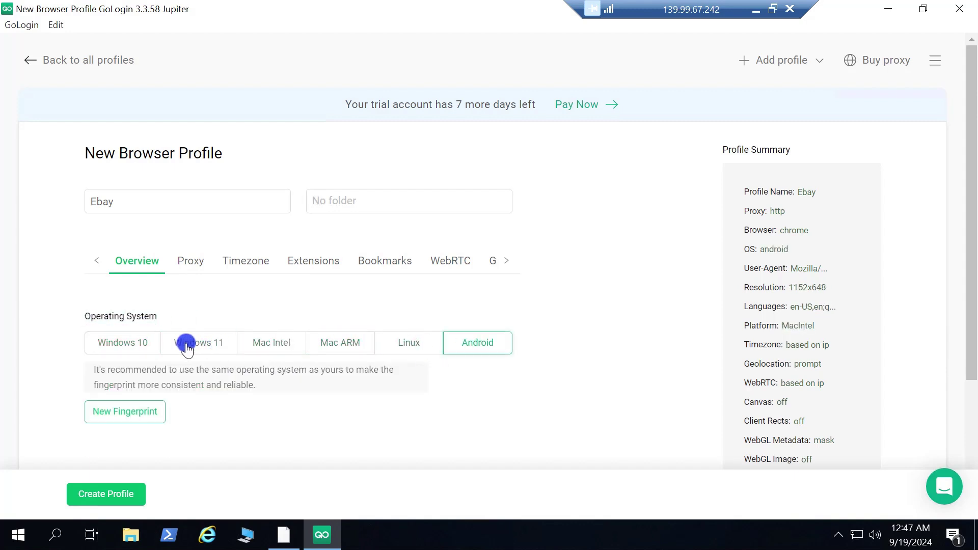
click(145, 343)
Step: Browse the proxy options, trying GoLogin's built-in proxy with France as its country
click(191, 262)
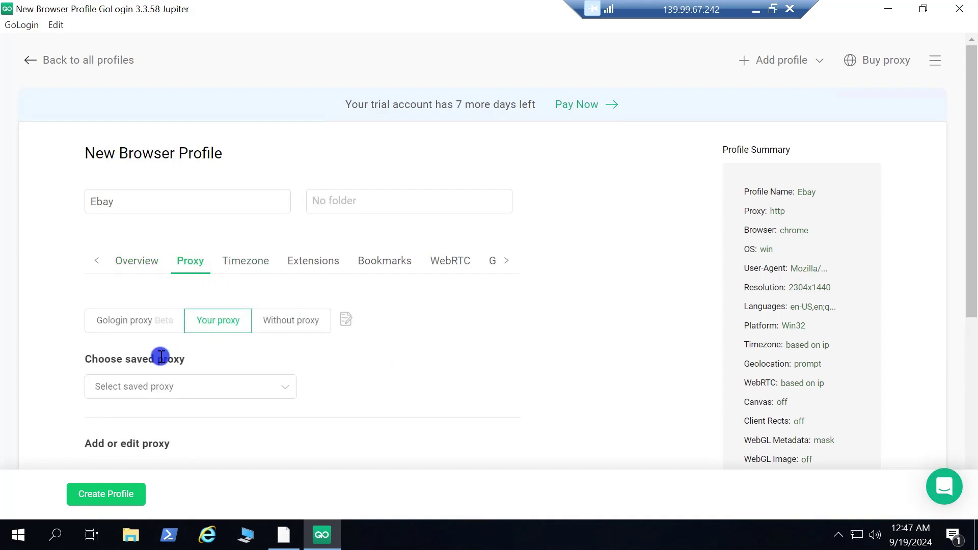
click(197, 385)
scroll(209, 376, down, 1)
scroll(382, 365, down, 2)
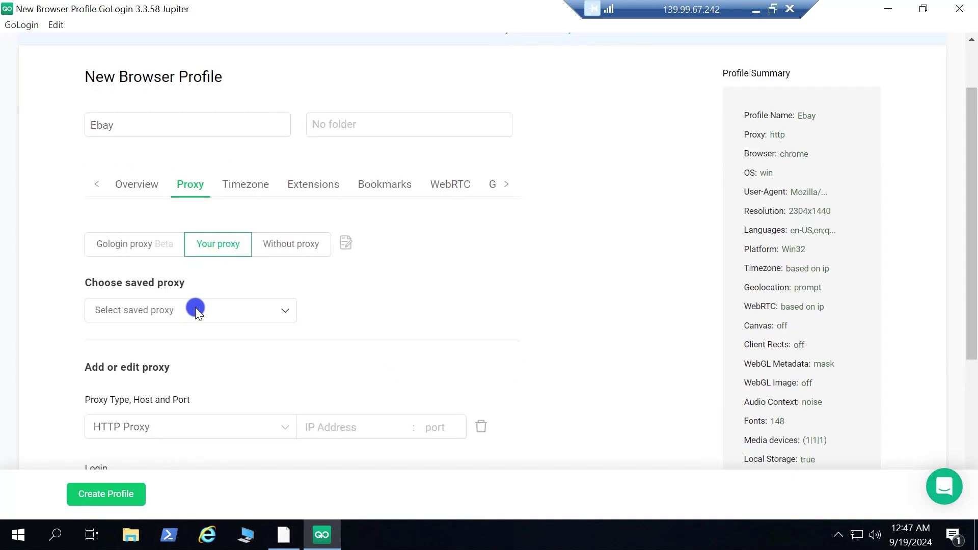
click(164, 251)
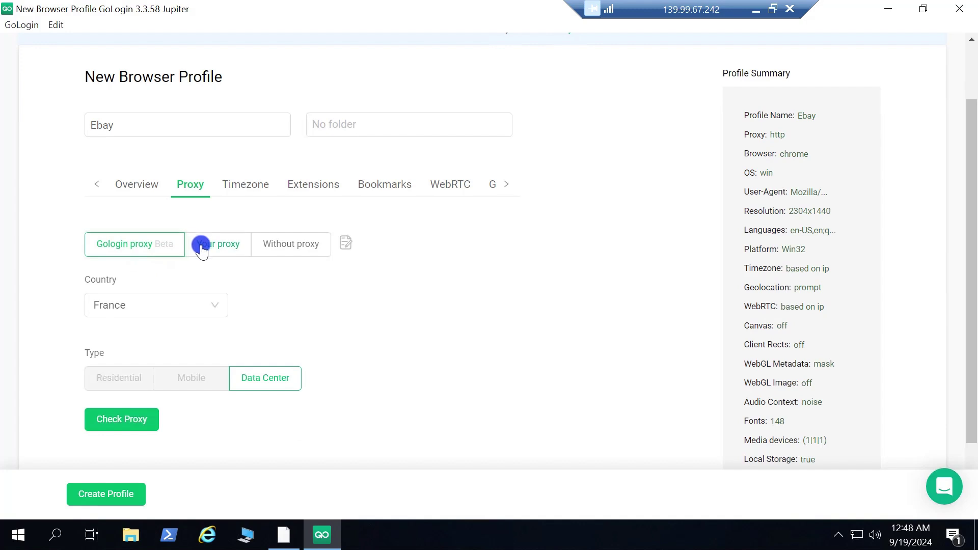
click(175, 306)
scroll(153, 367, down, 3)
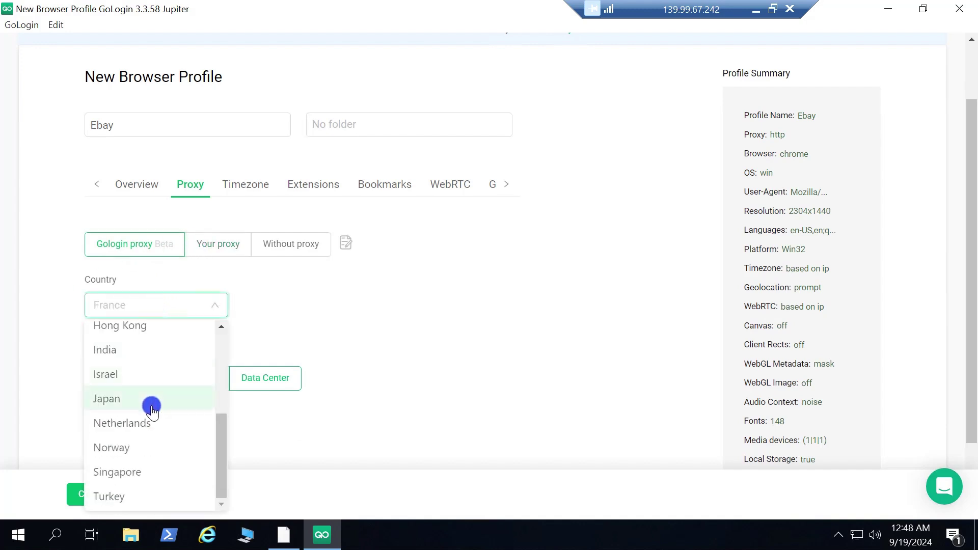
scroll(153, 433, up, 3)
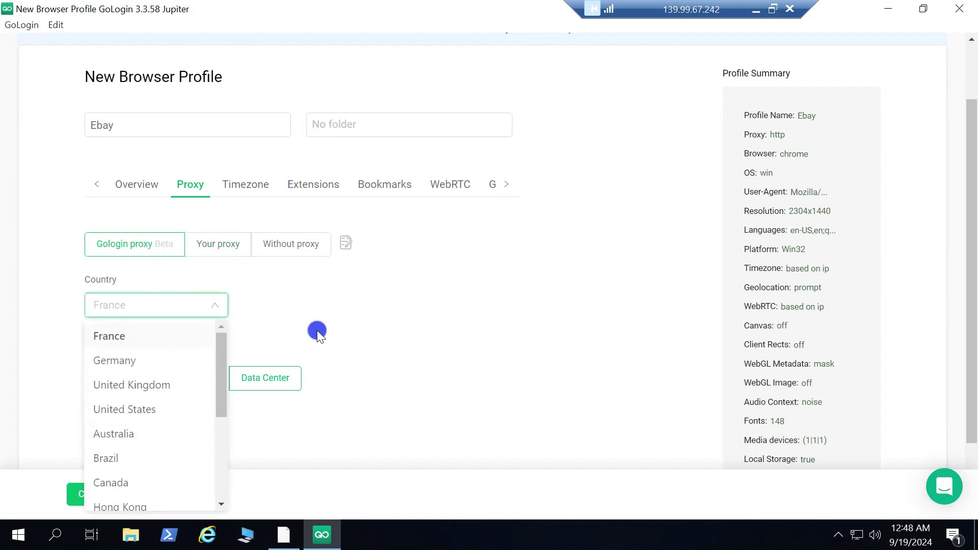
click(139, 273)
Step: Settle on supplying your own proxy after briefly trying the no-proxy option
scroll(275, 380, down, 2)
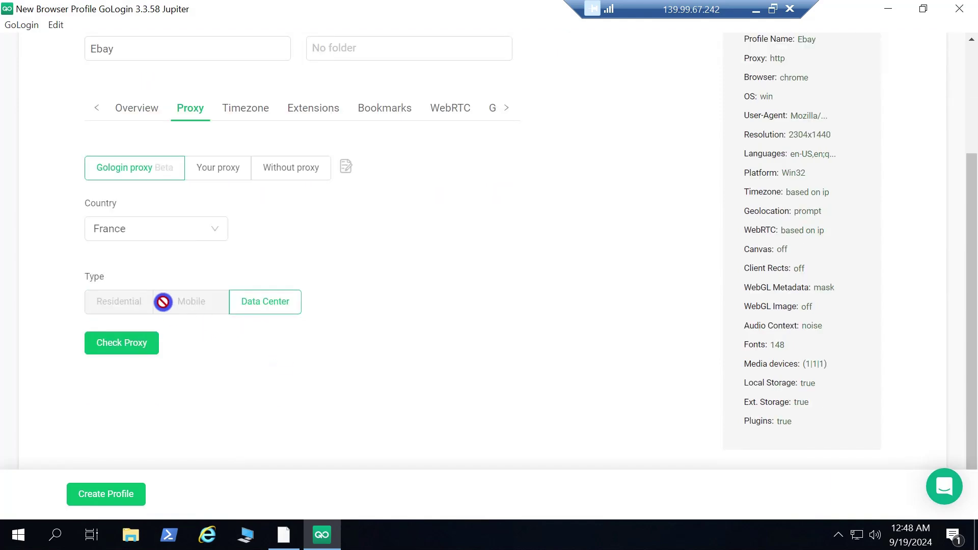
scroll(208, 236, up, 4)
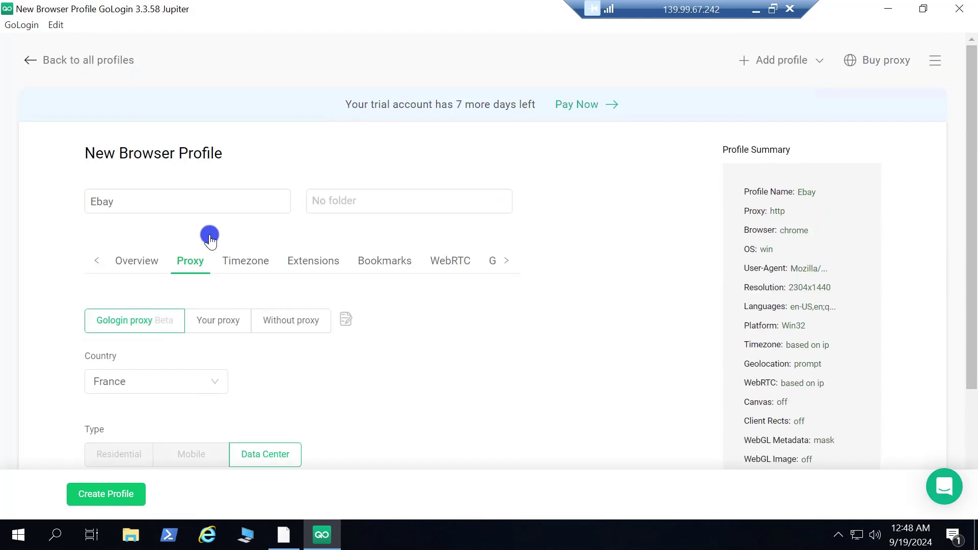
click(235, 319)
scroll(237, 275, down, 2)
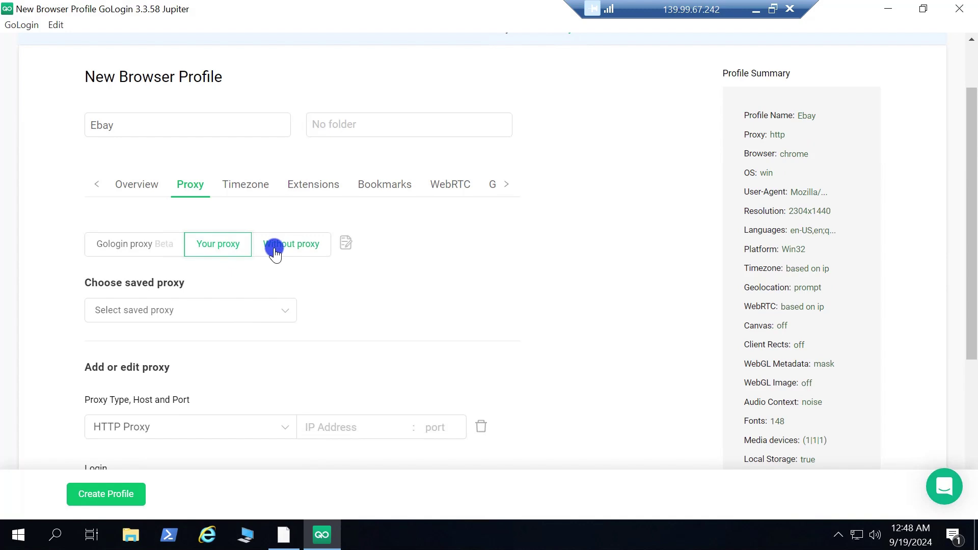
click(191, 309)
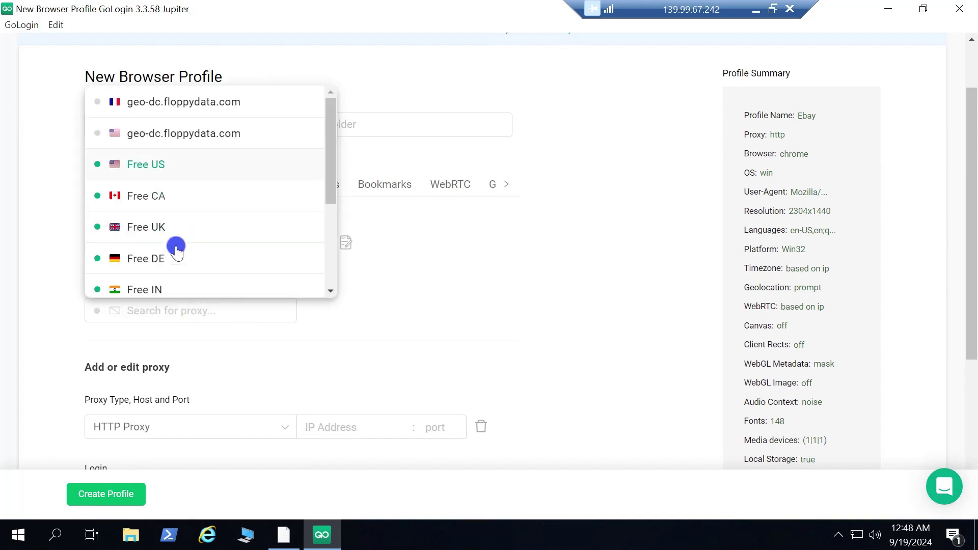
click(317, 282)
click(302, 244)
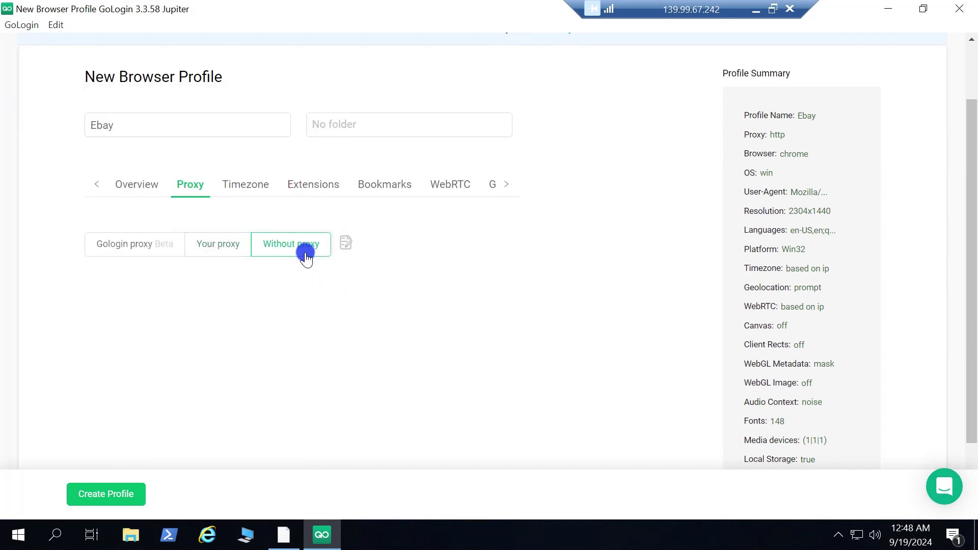
click(220, 247)
click(173, 311)
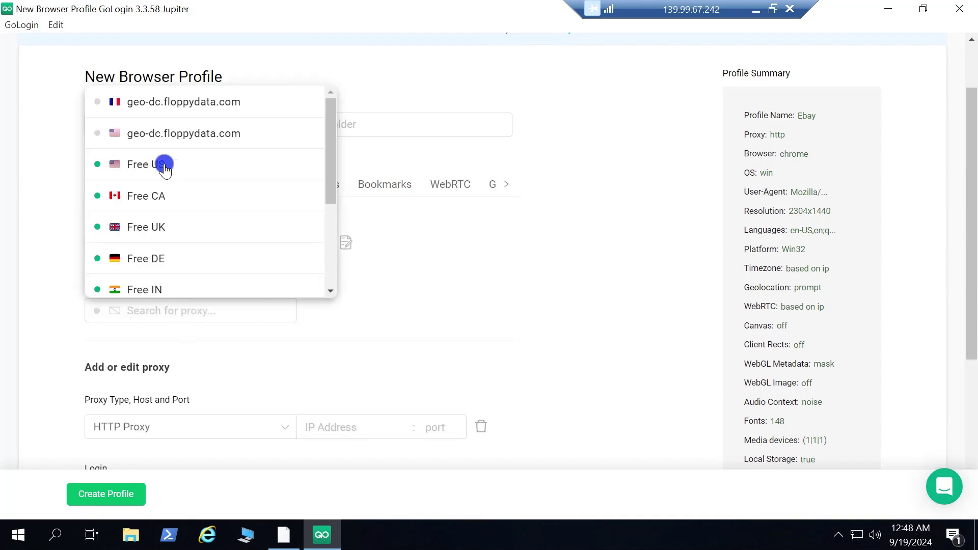
click(438, 299)
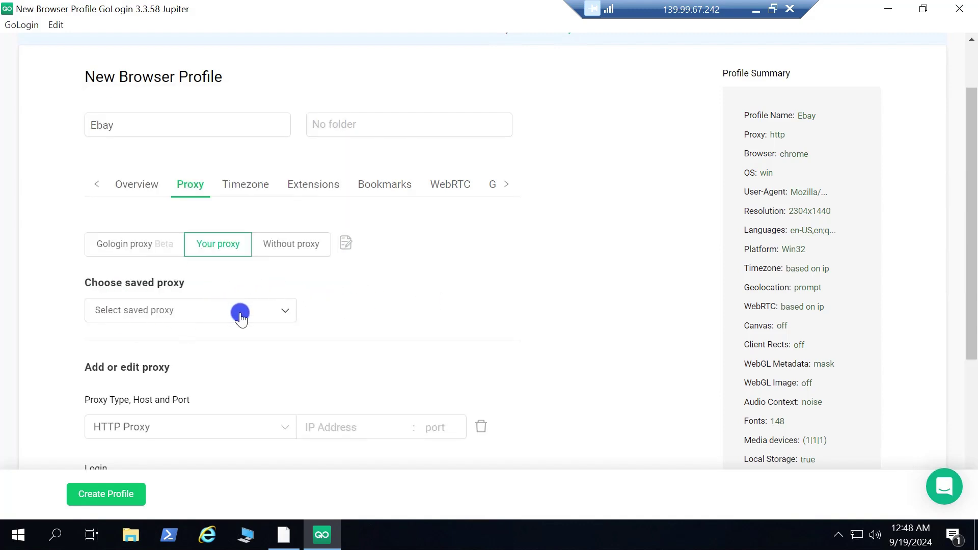
scroll(250, 331, down, 1)
click(278, 341)
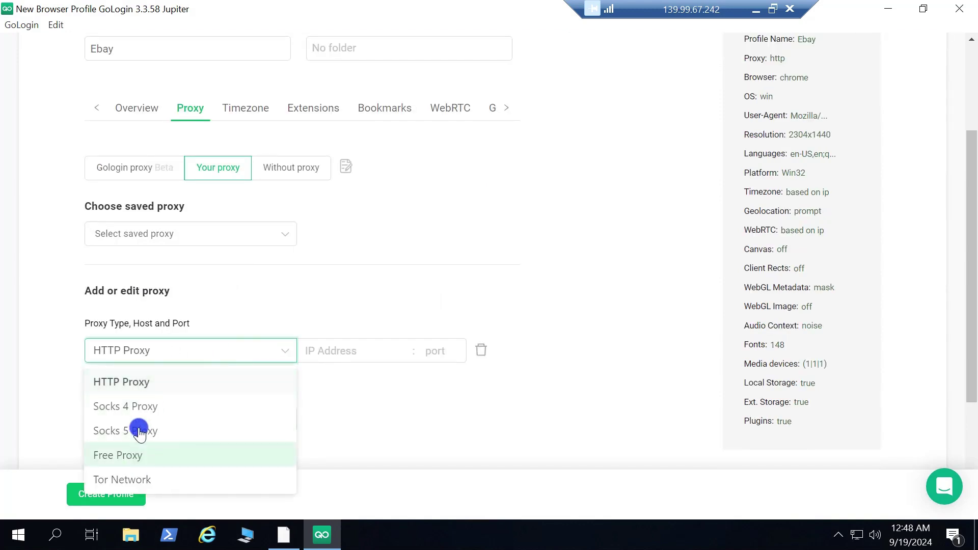
Step: Keep HTTP Proxy as the GoLogin proxy type, then bring up Dainty Cloud's proxy ordering options
click(131, 381)
click(283, 535)
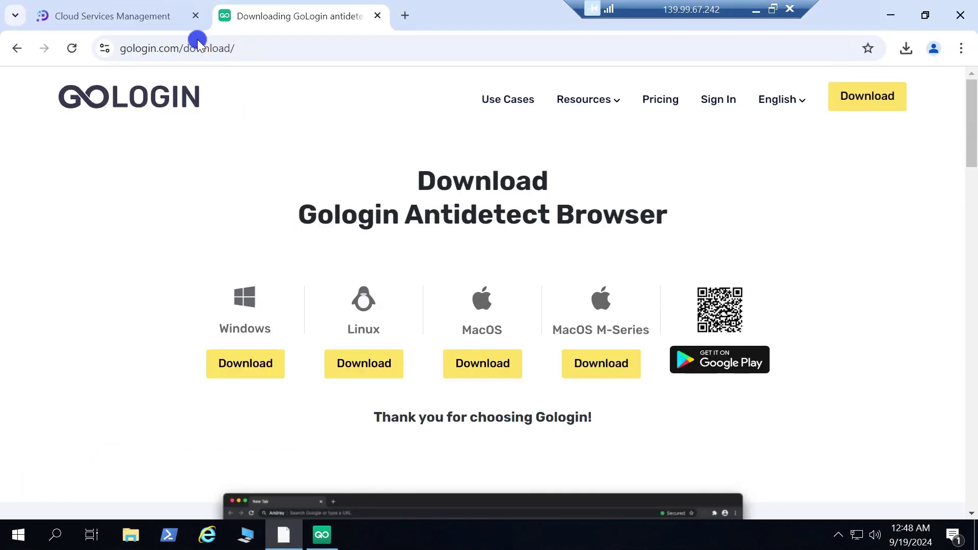
click(176, 20)
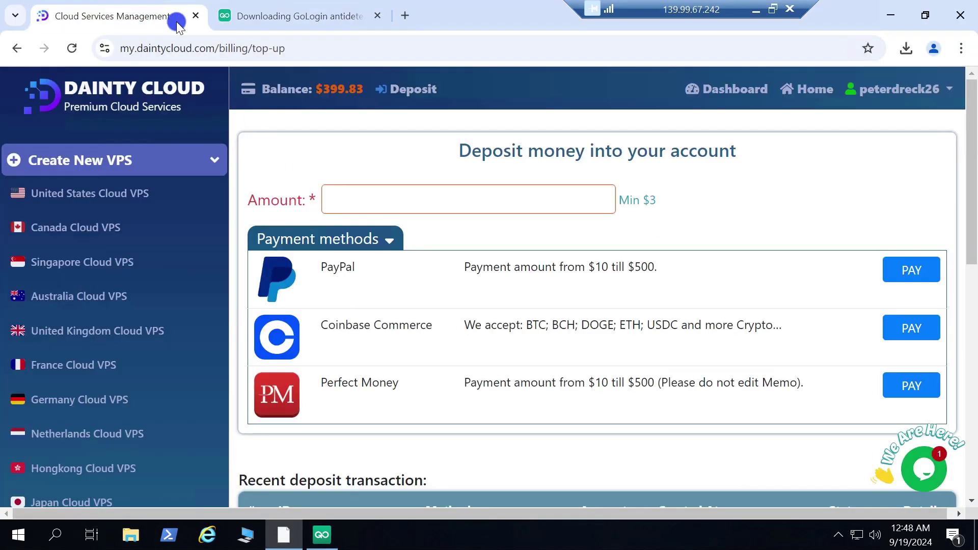
click(114, 160)
click(149, 238)
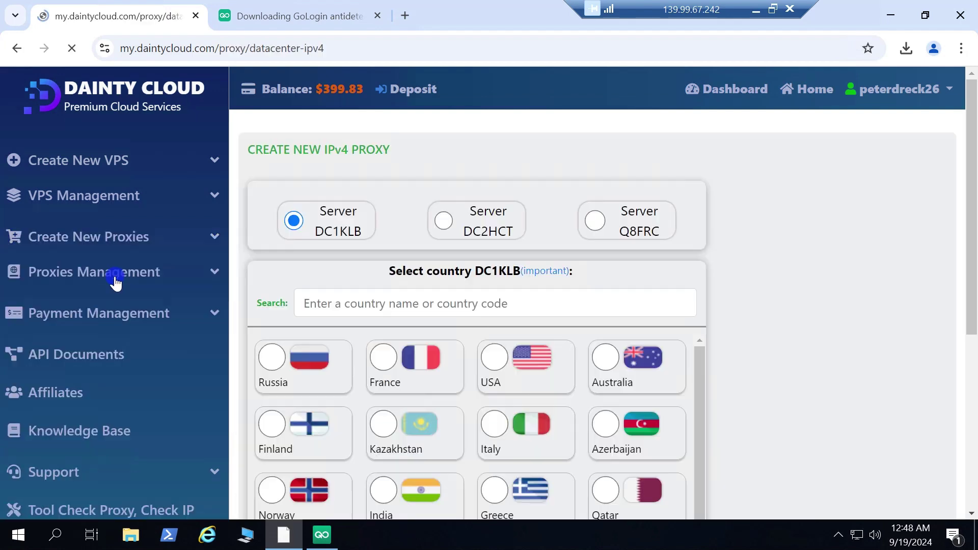
Step: Set up an order for 2 USA IPv4 proxies using the HTTP protocol
click(357, 306)
click(494, 351)
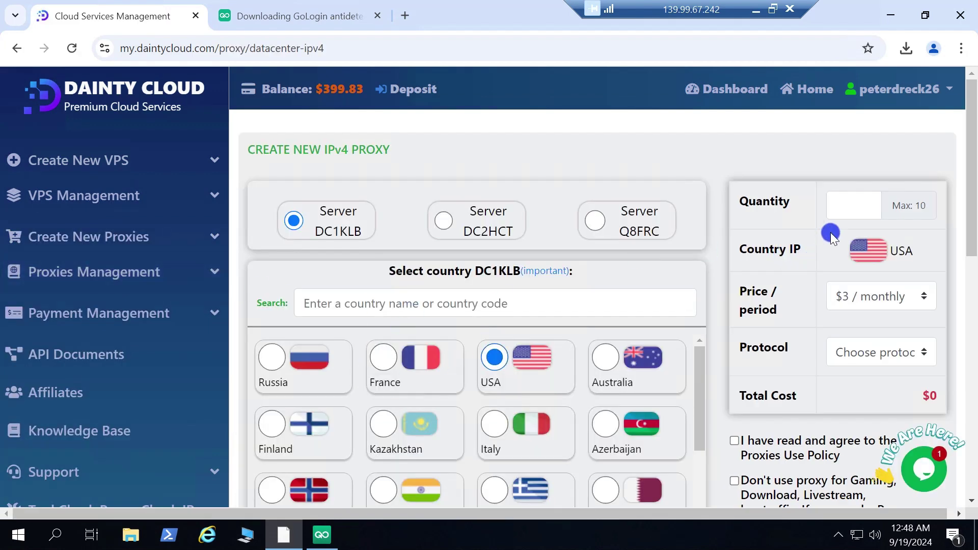
click(848, 212)
text(2)
click(865, 316)
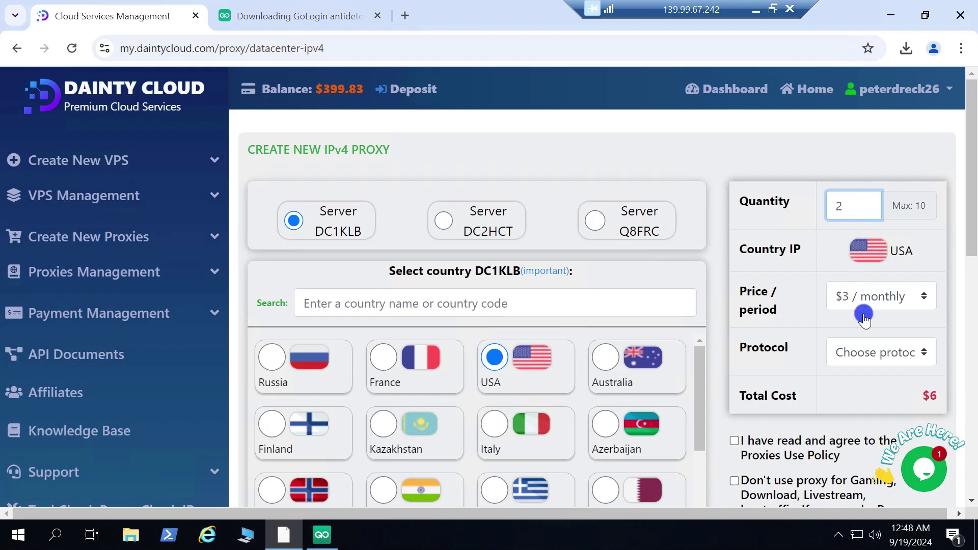
click(877, 350)
click(863, 419)
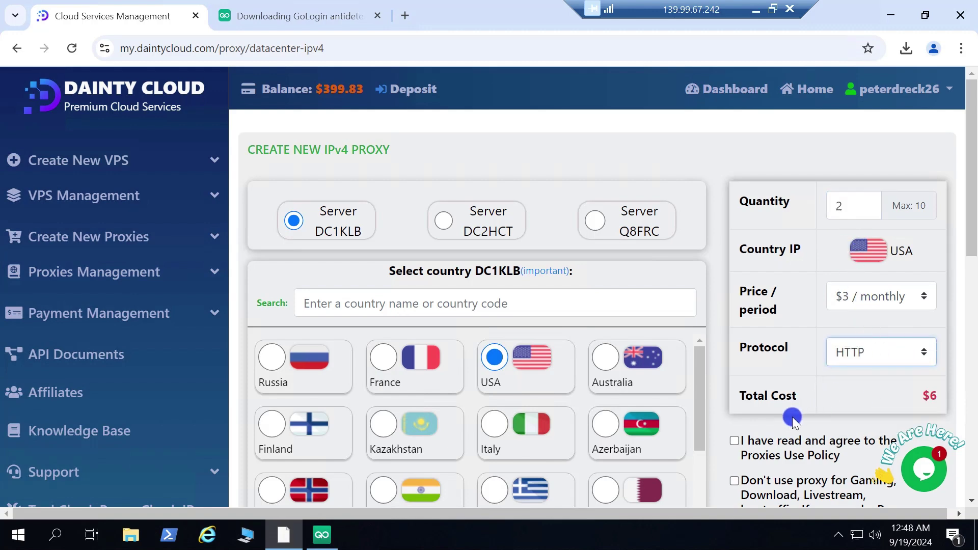
Step: Accept the proxy use policy and no gaming/streaming terms, then create the proxies
scroll(774, 402, down, 1)
click(738, 367)
click(735, 404)
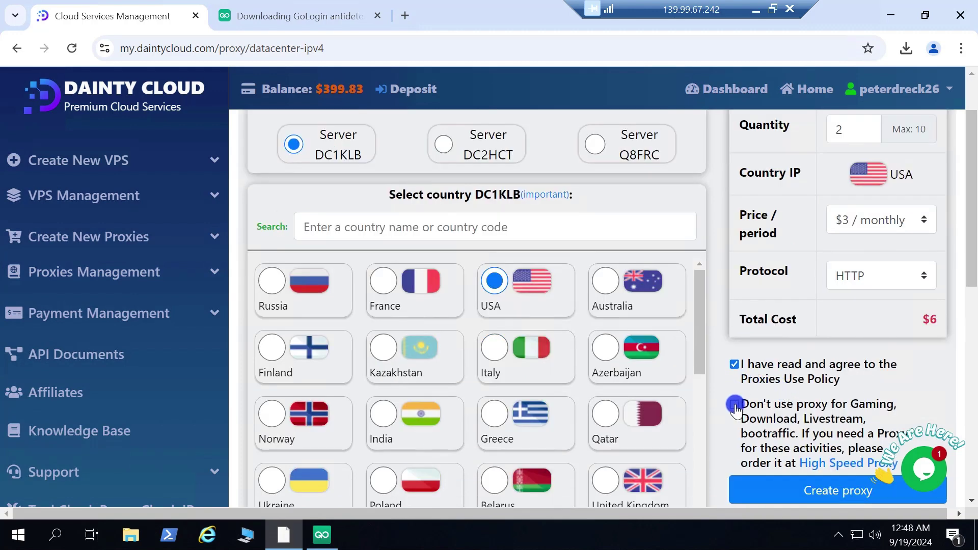
click(740, 378)
scroll(767, 384, down, 1)
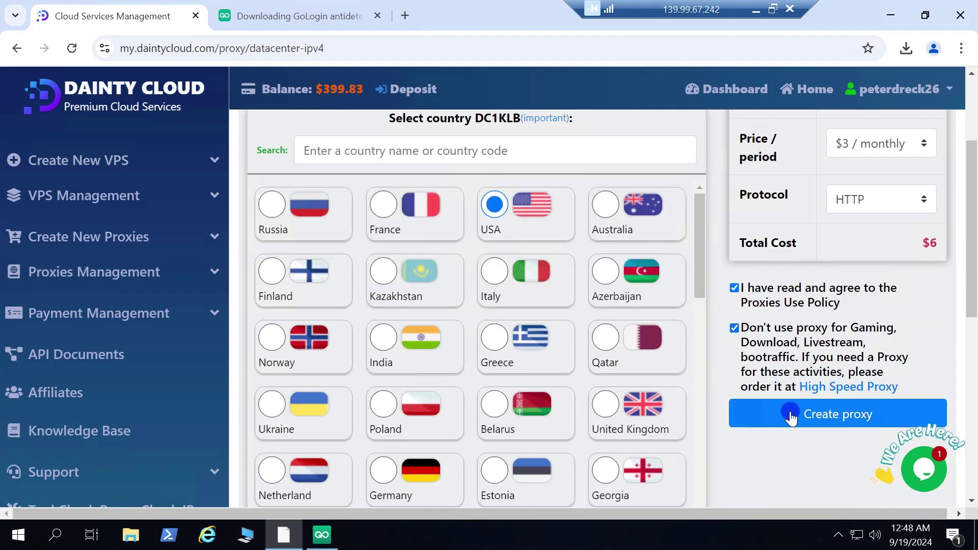
click(796, 400)
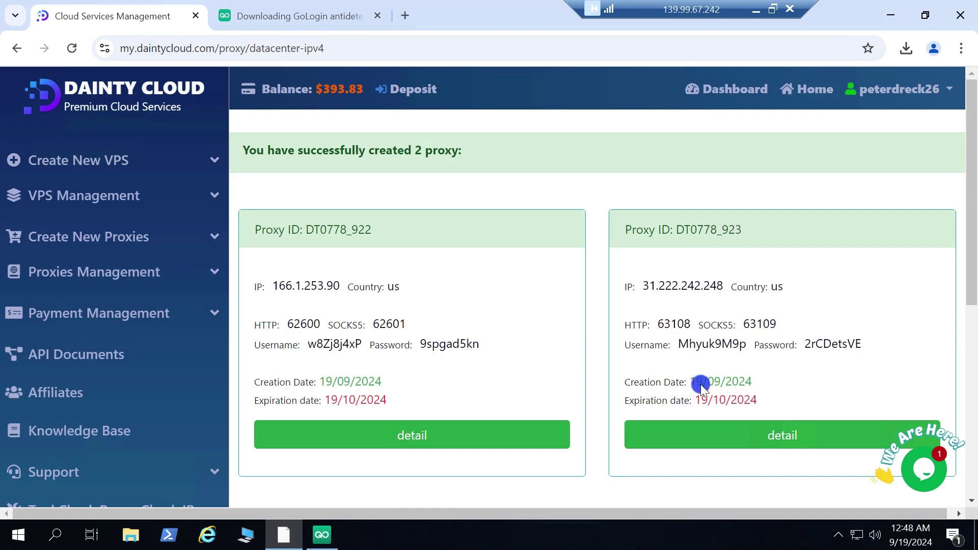
Step: Highlight the two new proxy IDs in Dainty Cloud's order confirmation
drag(367, 230, 304, 229)
drag(742, 230, 676, 230)
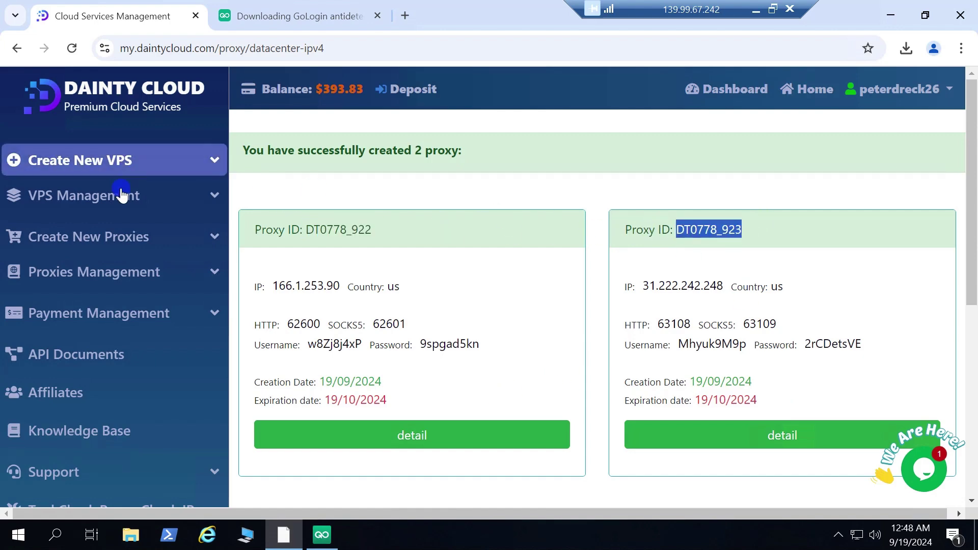
click(116, 247)
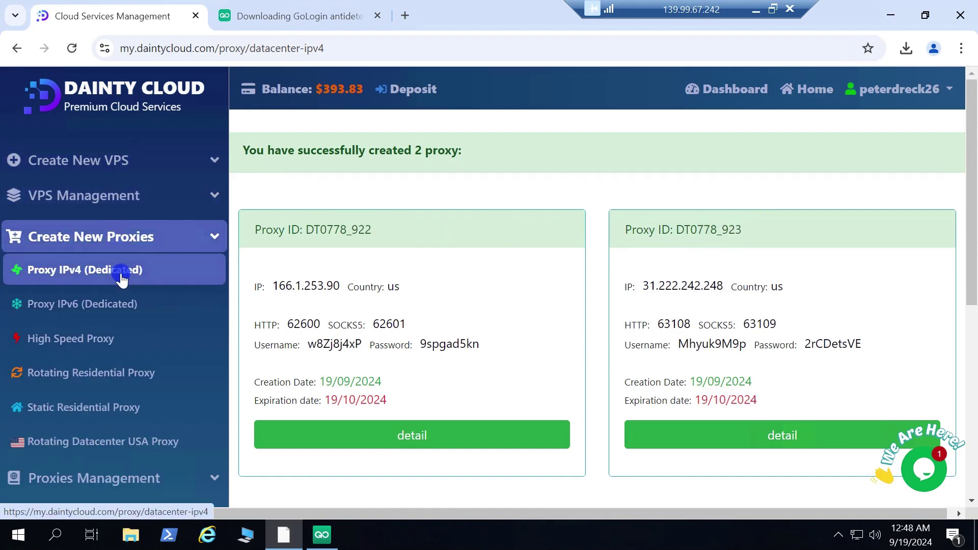
click(123, 248)
Step: Copy the first proxy's HTTP string from Running Proxies and switch back to GoLogin
click(138, 275)
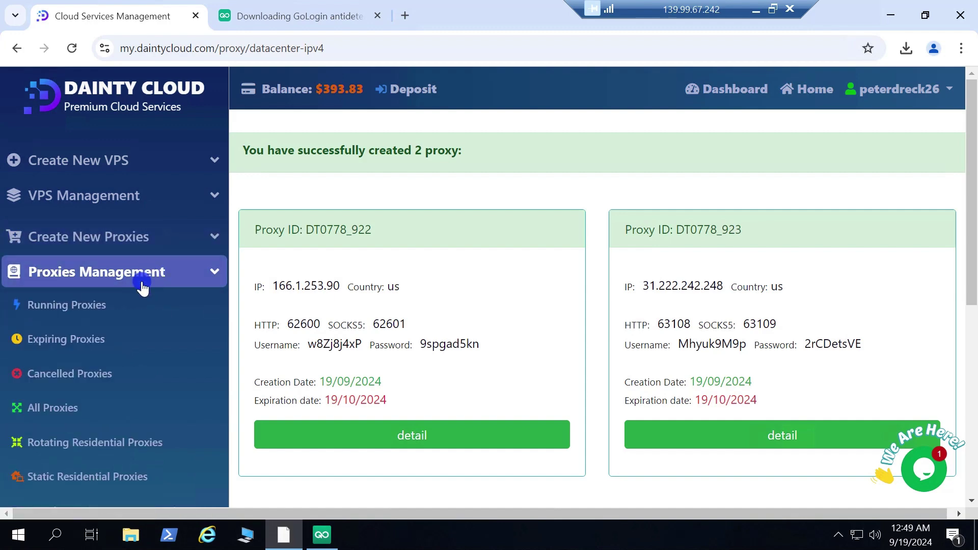
click(109, 304)
scroll(661, 249, down, 3)
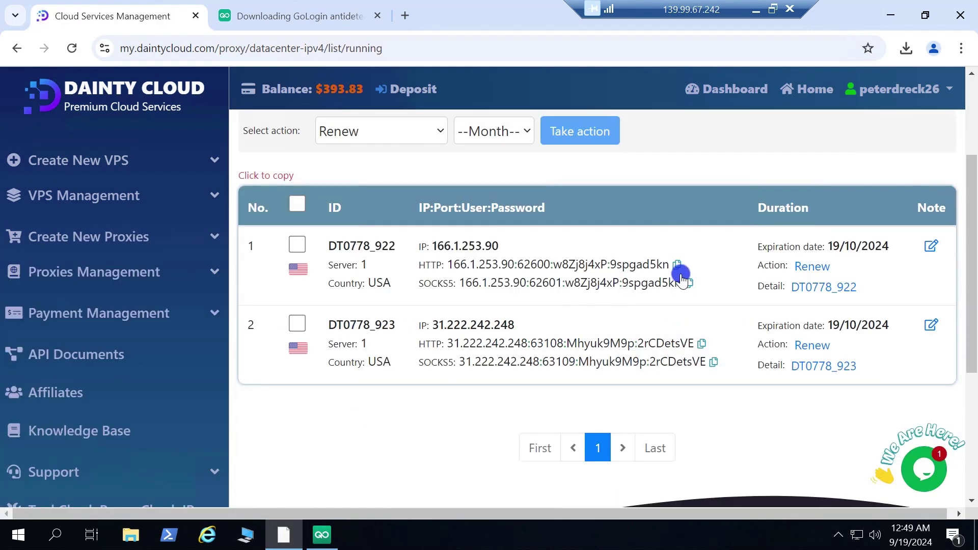
click(678, 266)
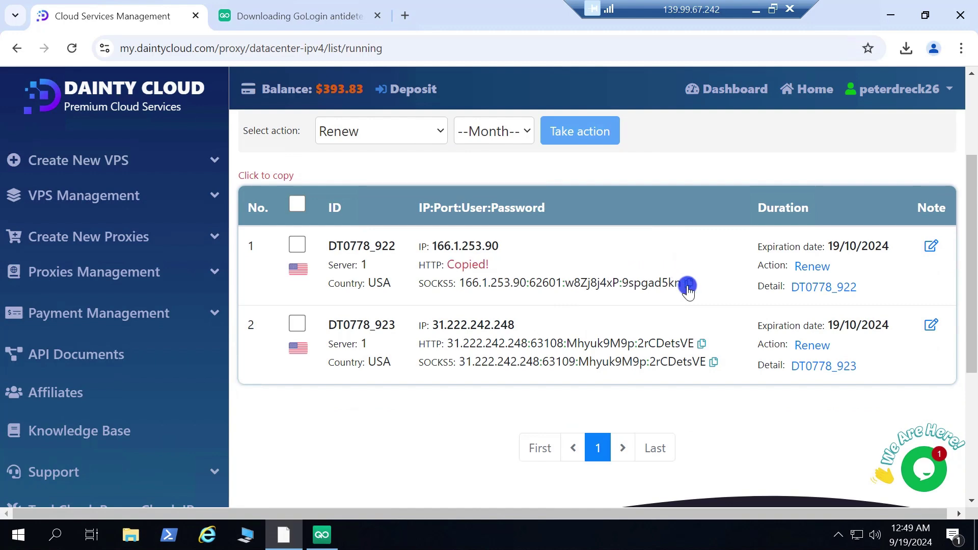
key(alt+Tab)
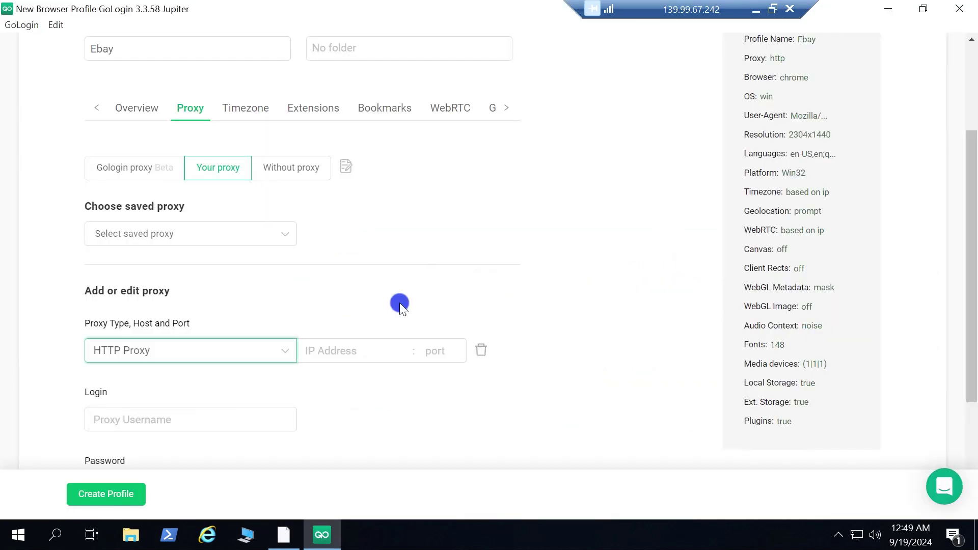
Step: Paste the proxy string into the host field, moving the password and username into their own fields
click(265, 357)
click(365, 356)
key(ctrl+v)
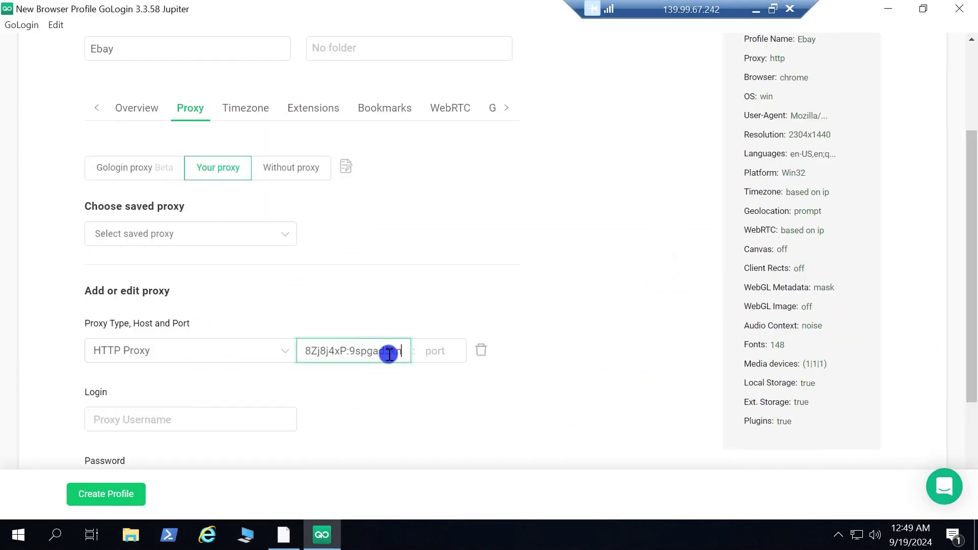
scroll(392, 362, down, 1)
key(BackSpace)
key(BackSpace)
key(BackSpace)
key(BackSpace)
key(BackSpace)
key(BackSpace)
key(BackSpace)
key(BackSpace)
key(BackSpace)
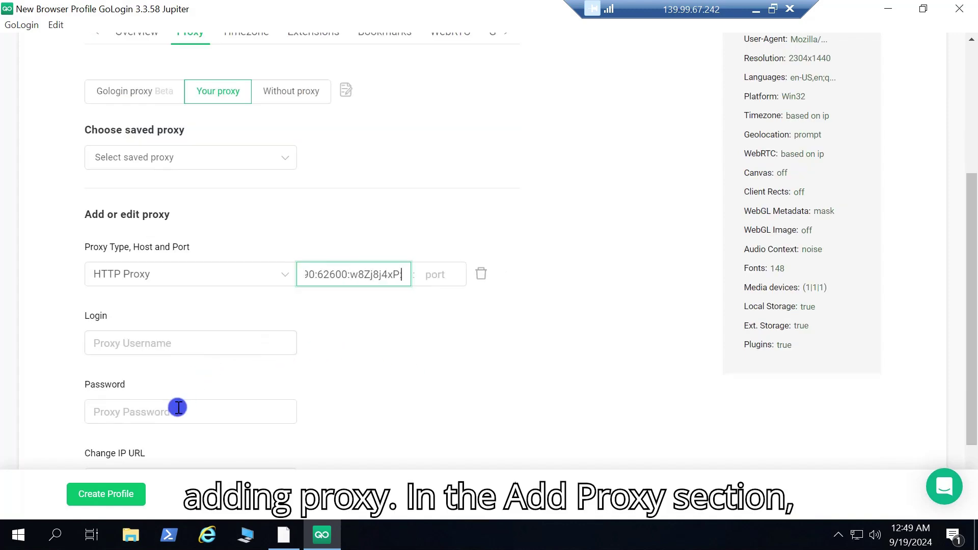
click(178, 407)
drag(391, 276, 452, 273)
key(ctrl+x)
click(149, 336)
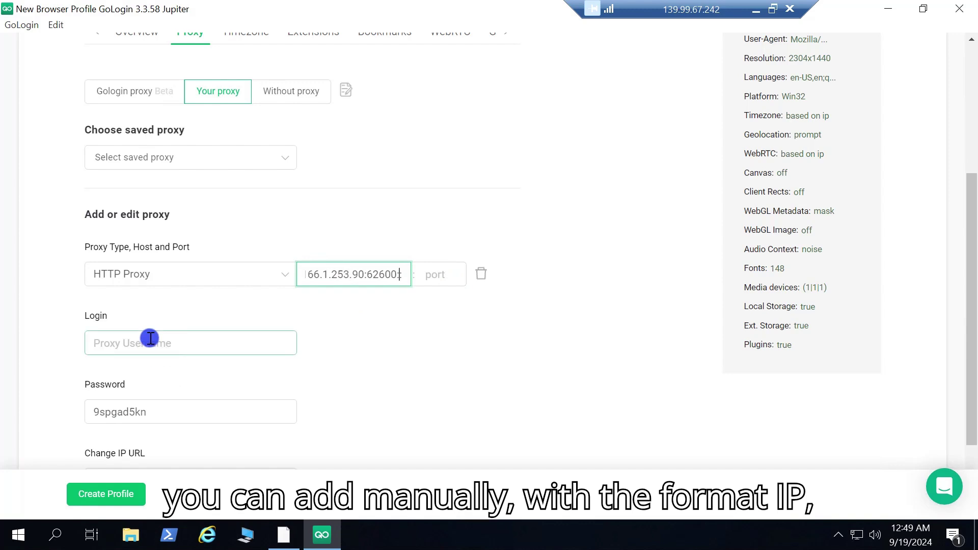
key(ctrl+v)
Step: Move port 62600 into the port field, leaving host 166.1.253.90
drag(397, 268, 432, 291)
key(ctrl+x)
click(438, 270)
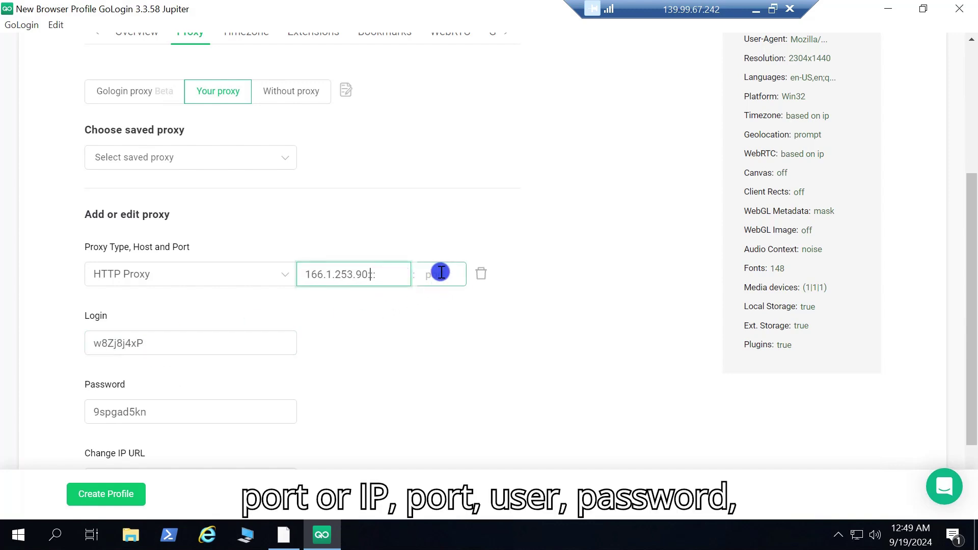
key(ctrl+v)
click(395, 282)
key(BackSpace)
key(BackSpace)
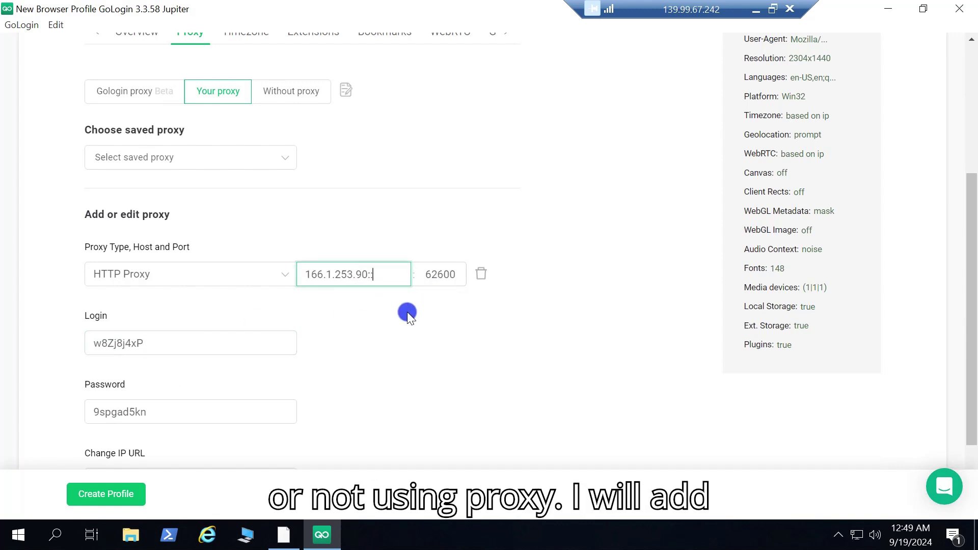
click(200, 328)
Step: Check the proxy and confirm it reports a United States location
scroll(221, 425, down, 2)
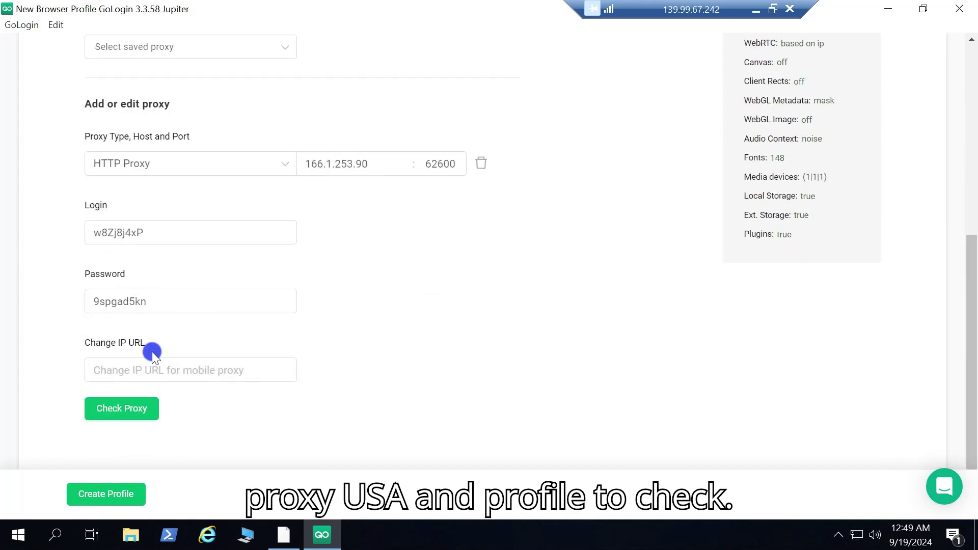
click(124, 407)
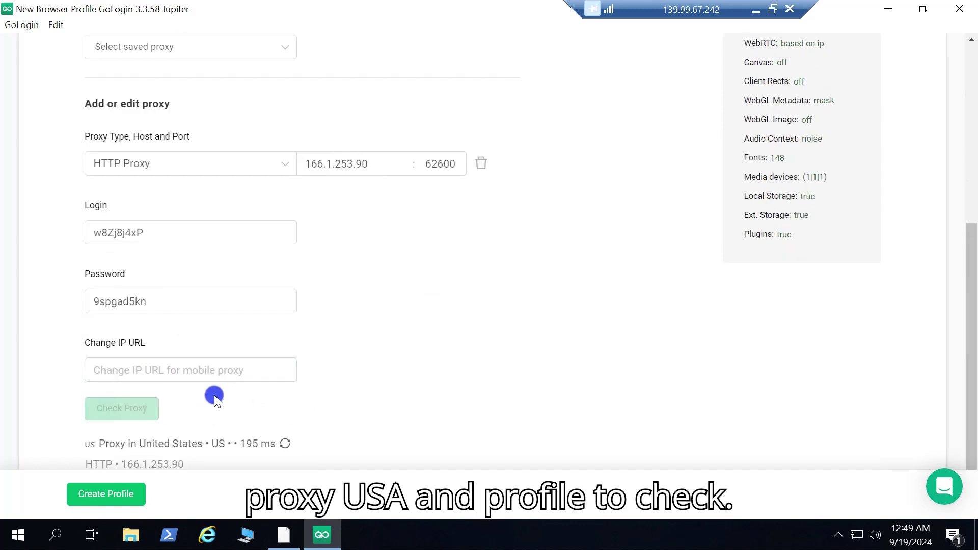
scroll(216, 393, down, 1)
drag(118, 386, 238, 390)
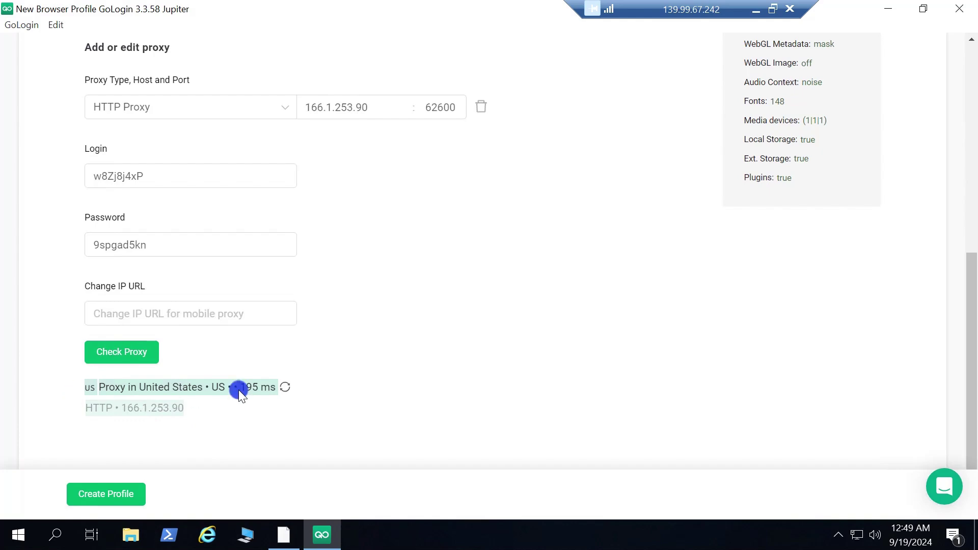
scroll(365, 373, up, 7)
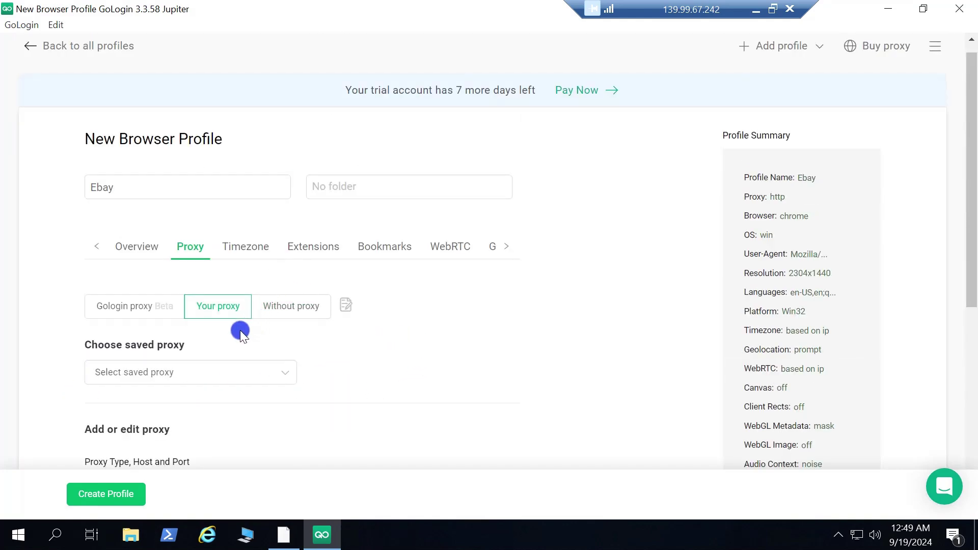
Step: Toggle the timezone option off and on, leaving it filled from the external IP
click(238, 256)
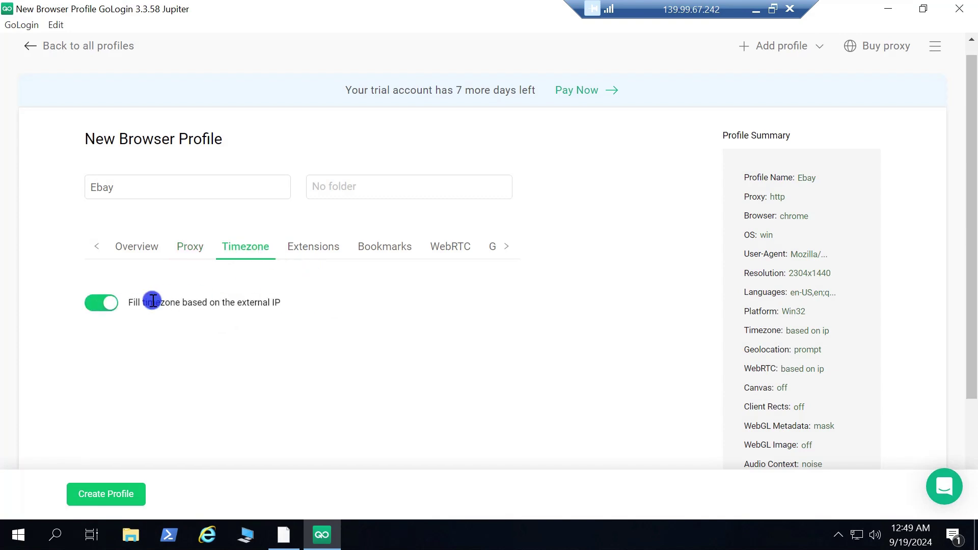
drag(142, 302, 332, 305)
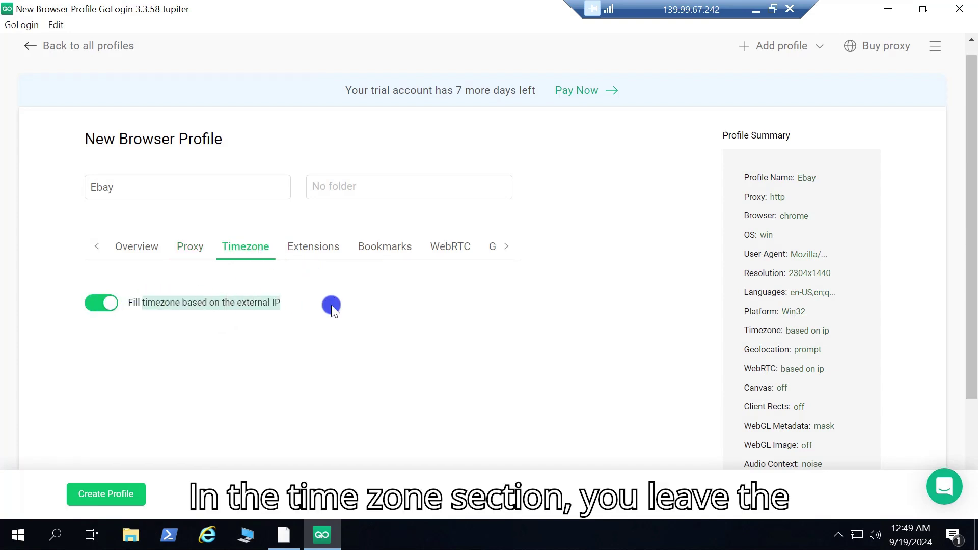
click(107, 305)
click(96, 304)
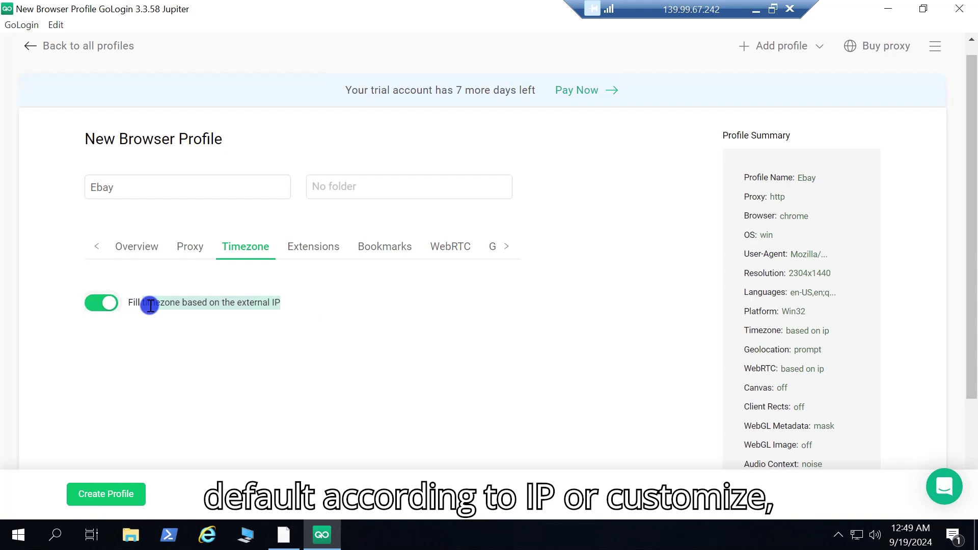
click(98, 306)
click(251, 349)
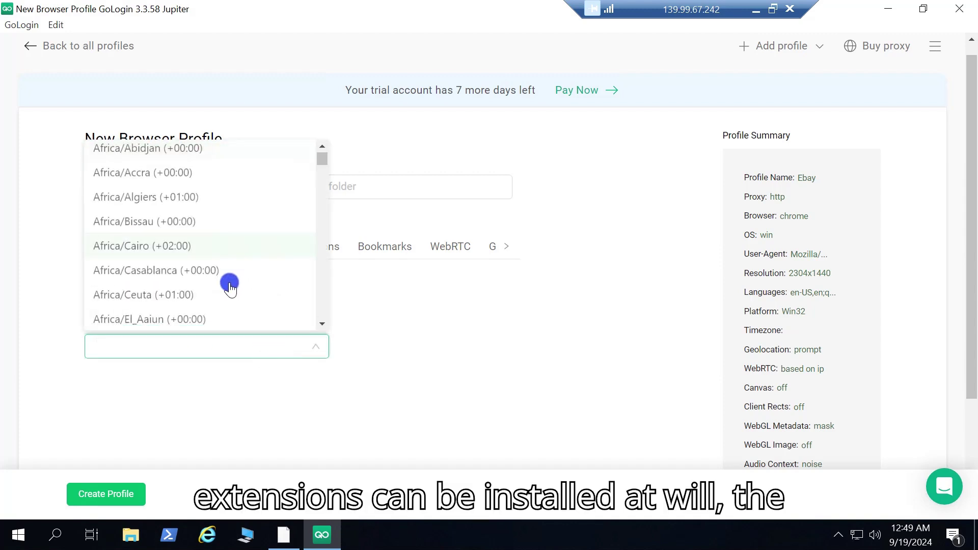
scroll(229, 284, down, 5)
click(383, 306)
click(107, 306)
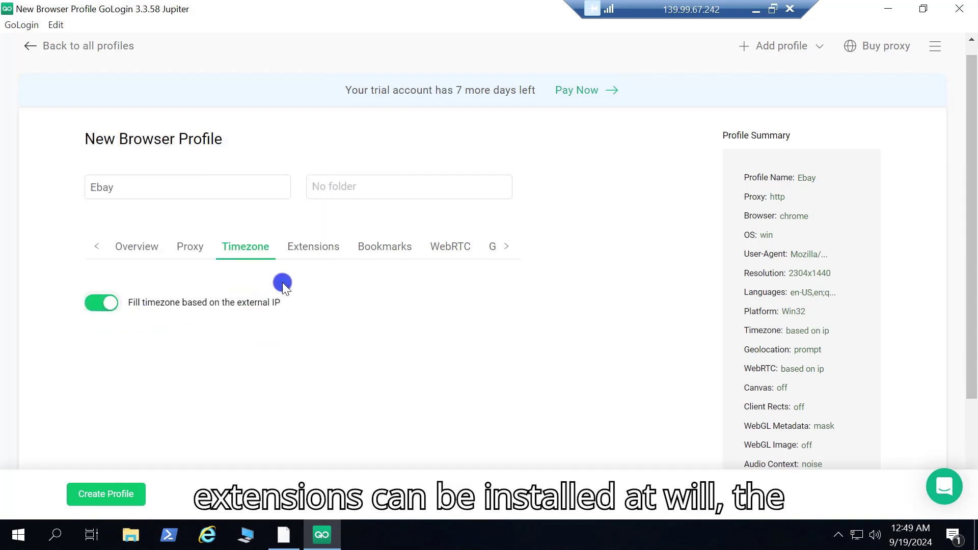
Step: Install MetaMask and Cookiebro from the extensions catalogue, then remove MetaMask
click(312, 246)
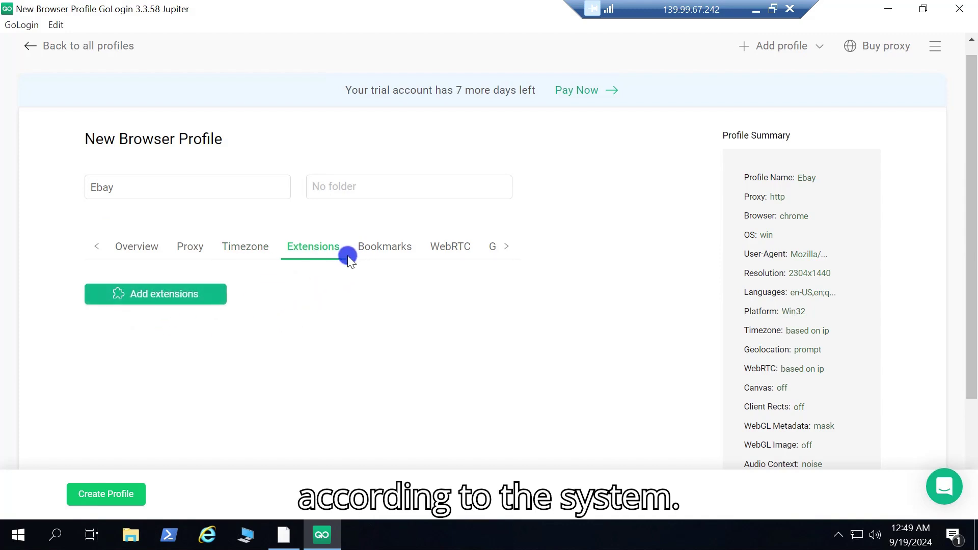
click(181, 295)
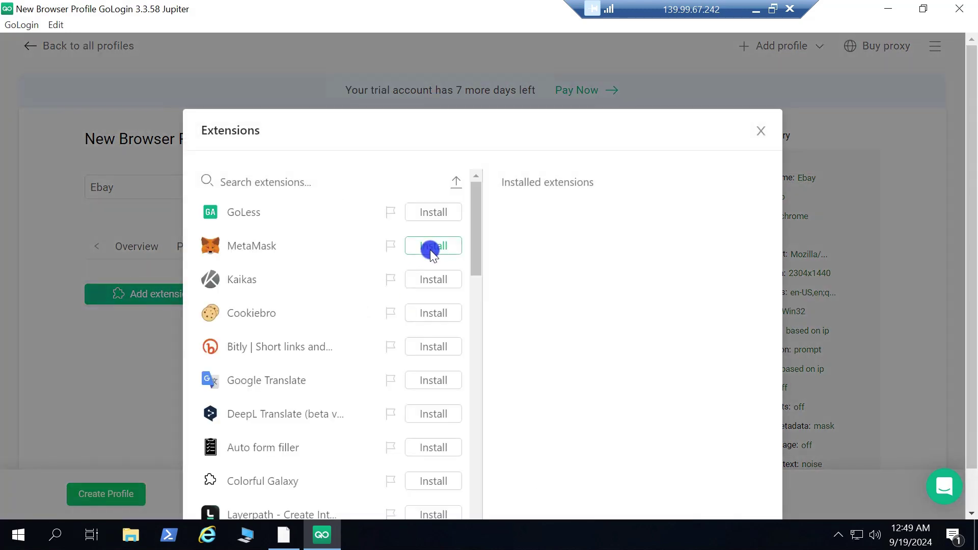
click(406, 246)
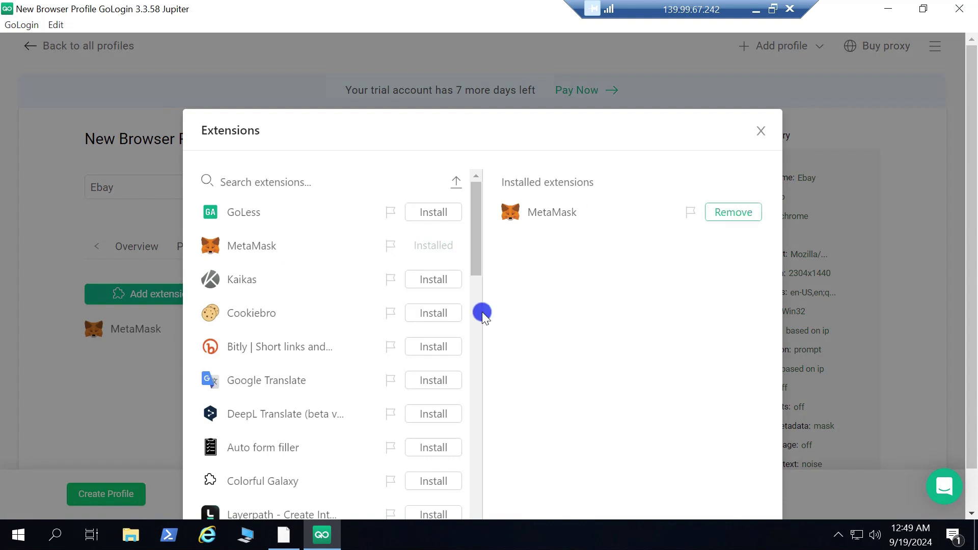
scroll(458, 312, down, 3)
click(428, 237)
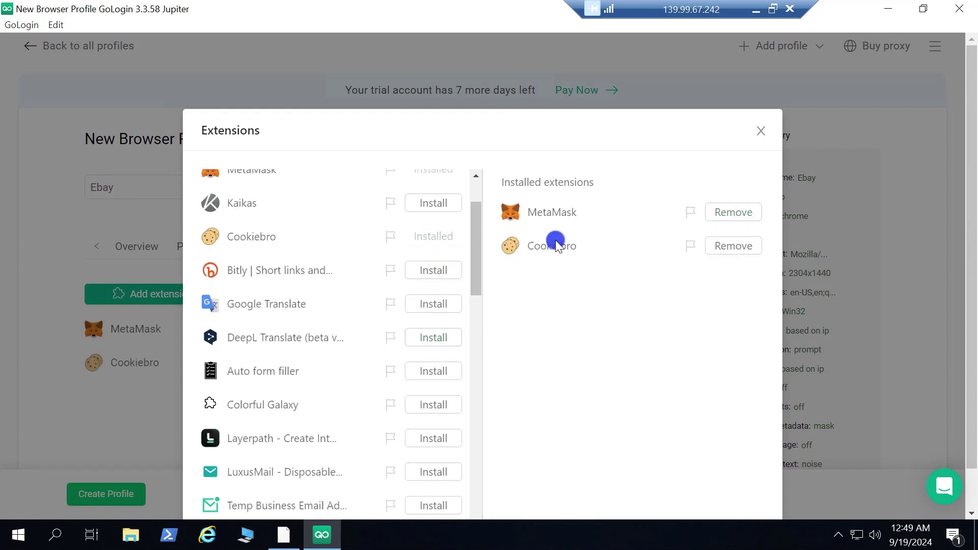
click(733, 213)
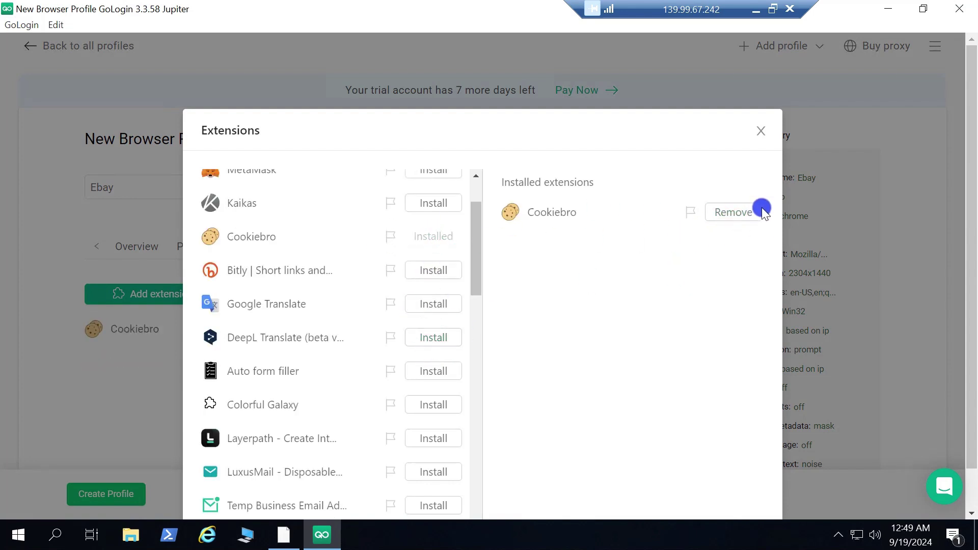
click(762, 131)
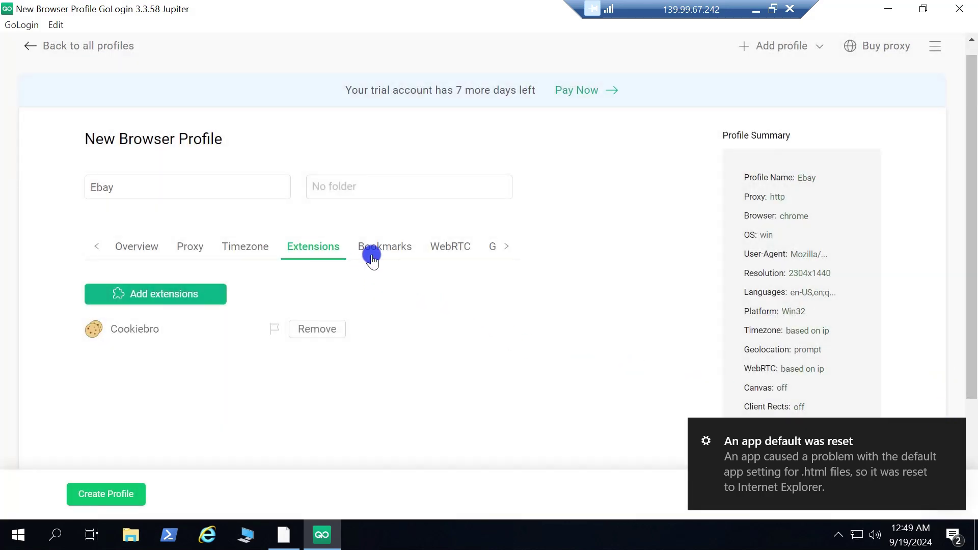
Step: Review Bookmarks, WebRTC and Geolocation, returning WebRTC to based on IP and geolocation to Prompt
click(373, 255)
scroll(367, 415, down, 5)
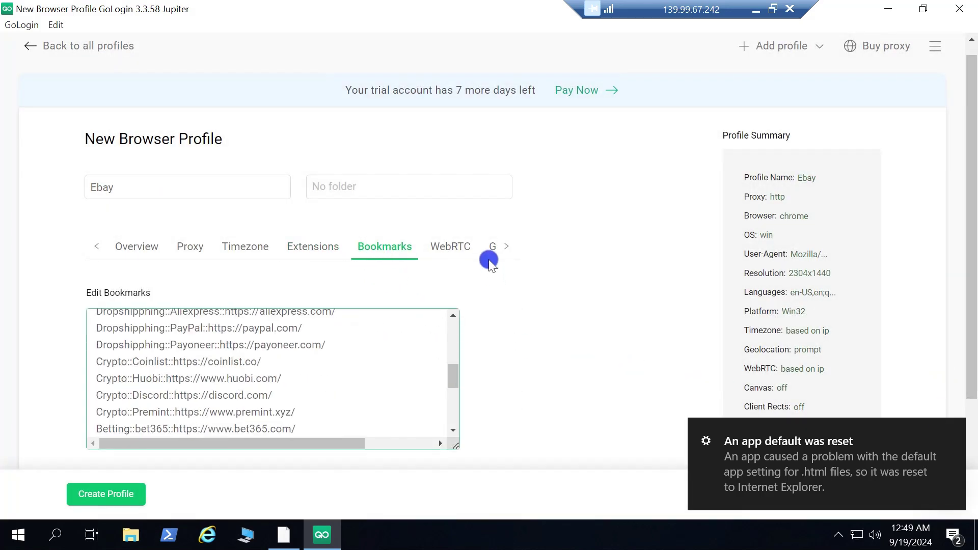
click(445, 246)
click(189, 312)
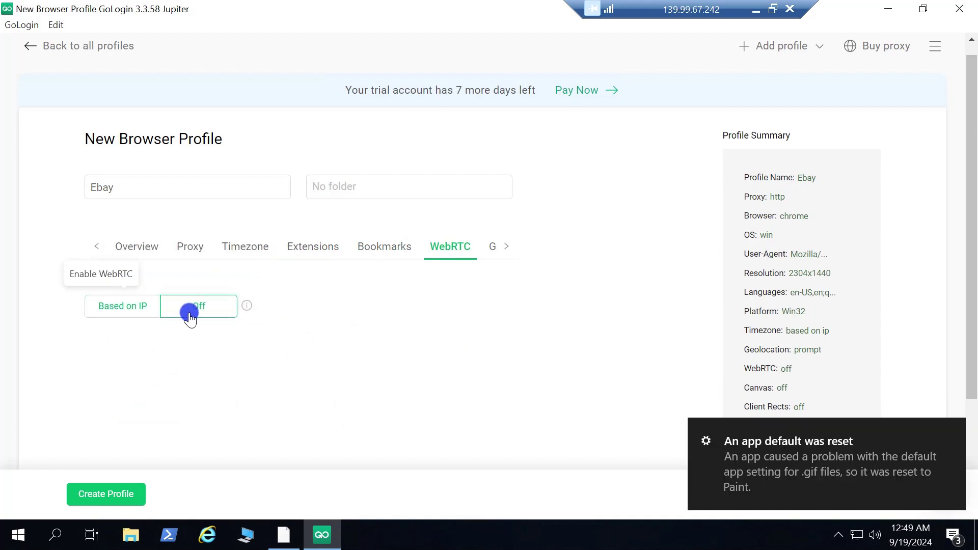
click(148, 311)
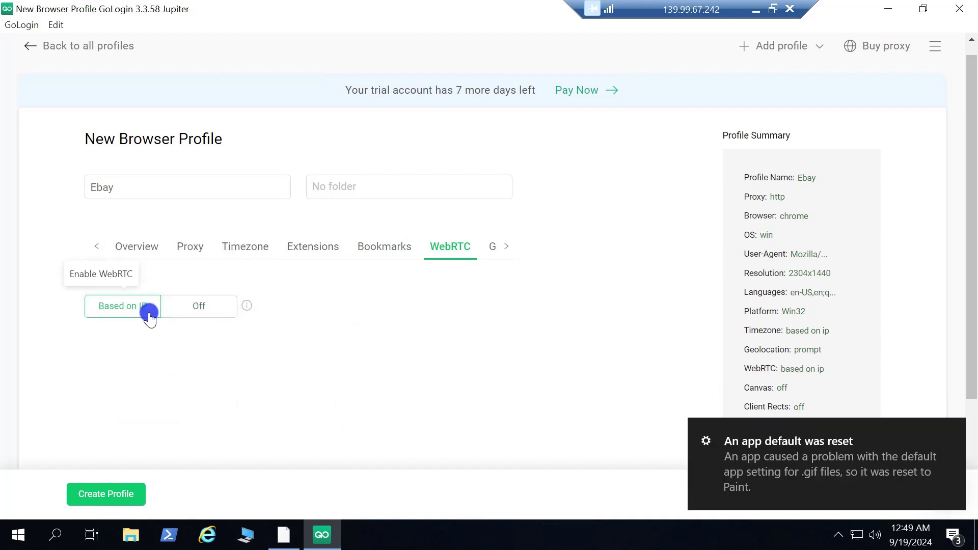
click(511, 247)
click(356, 247)
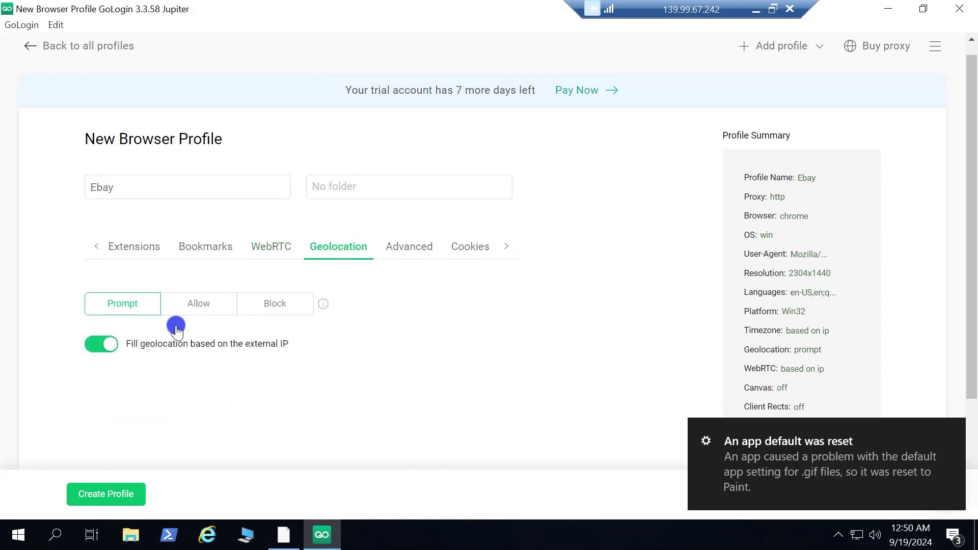
click(204, 305)
click(279, 303)
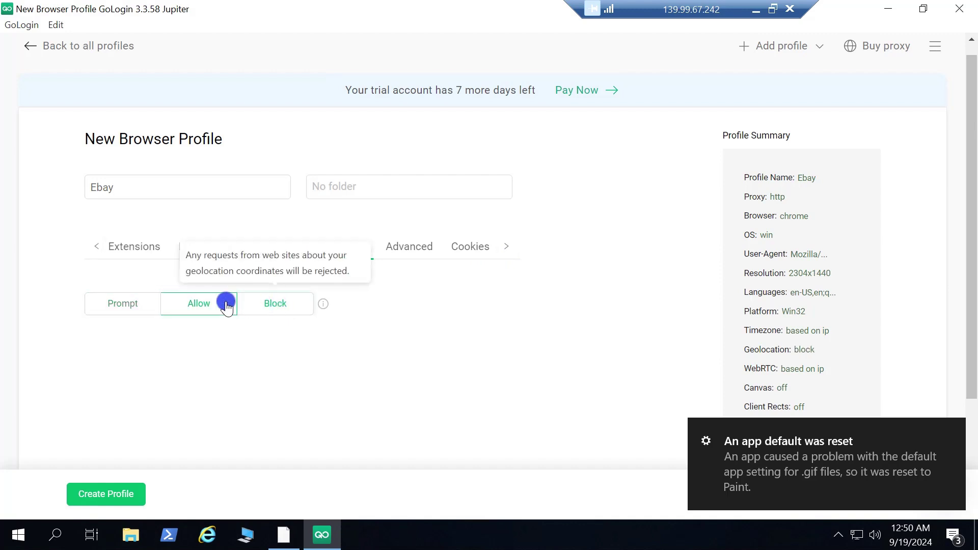
click(132, 306)
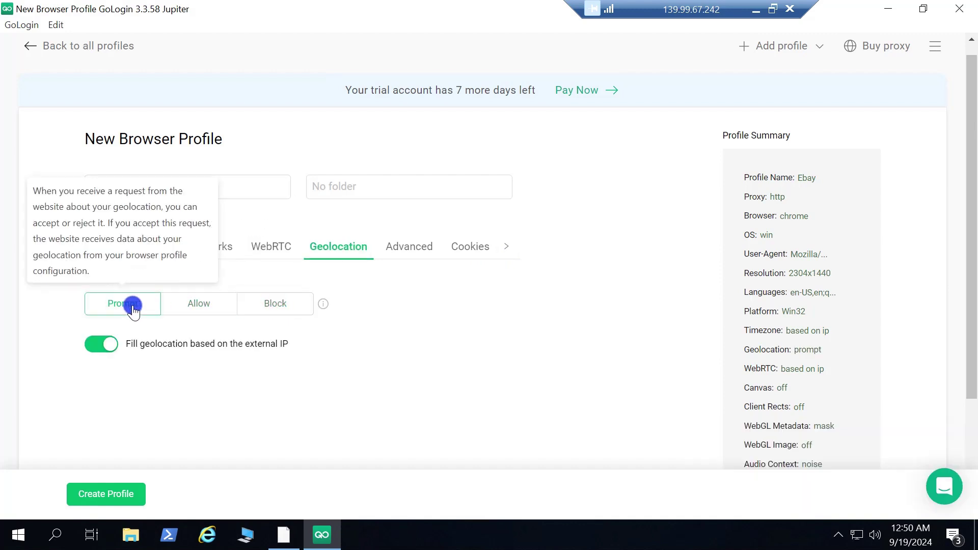
Step: Look through the Advanced navigator and Cookies settings without changing them
click(421, 249)
scroll(366, 359, down, 4)
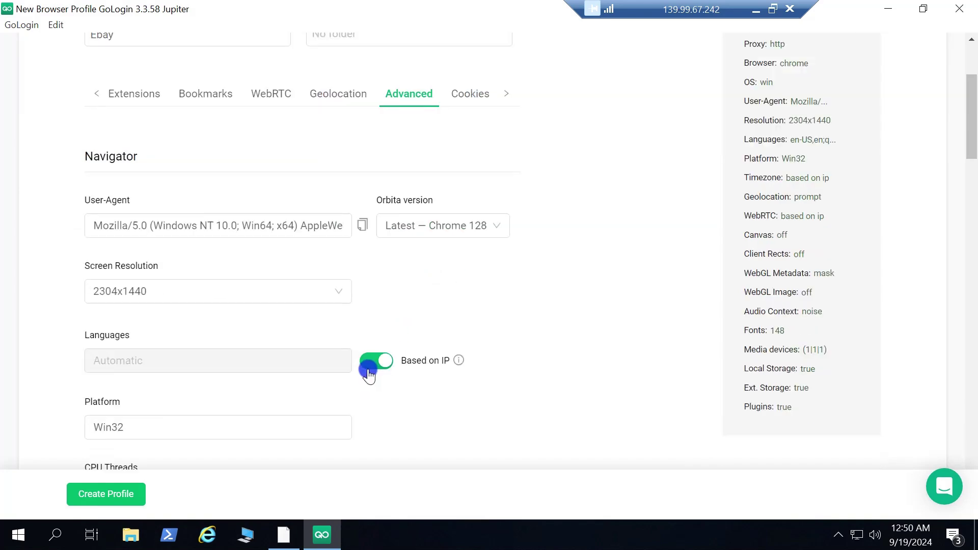
scroll(283, 352, up, 3)
scroll(333, 293, down, 5)
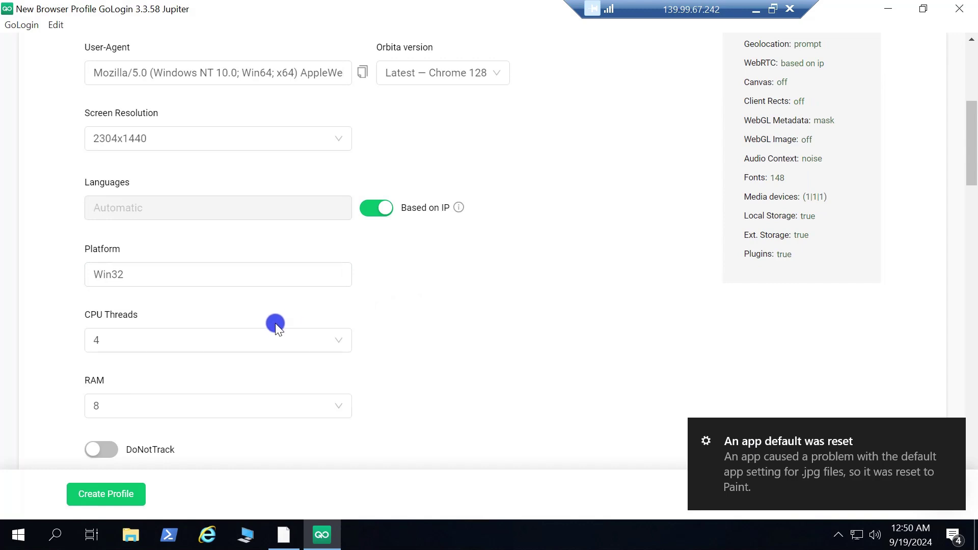
scroll(276, 323, down, 3)
scroll(275, 325, up, 5)
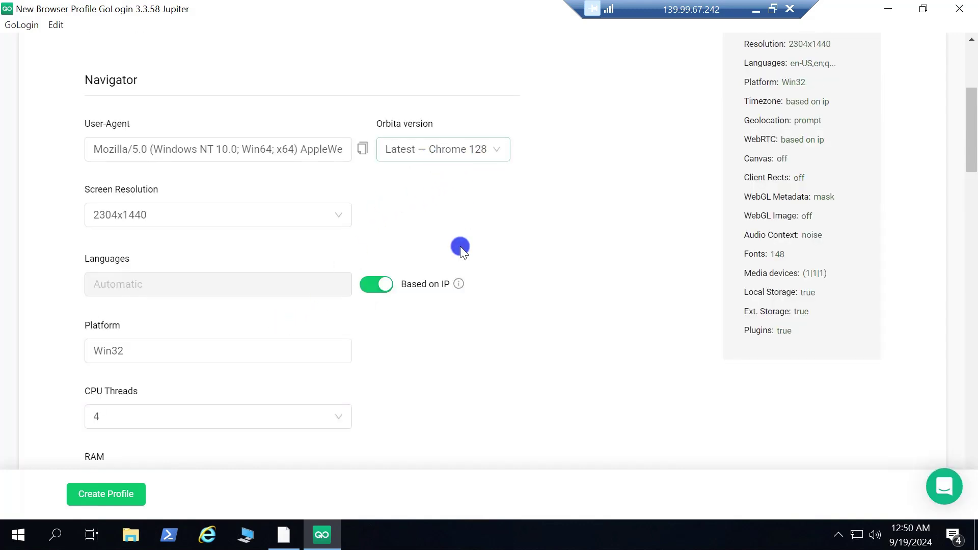
scroll(461, 254, up, 5)
click(476, 261)
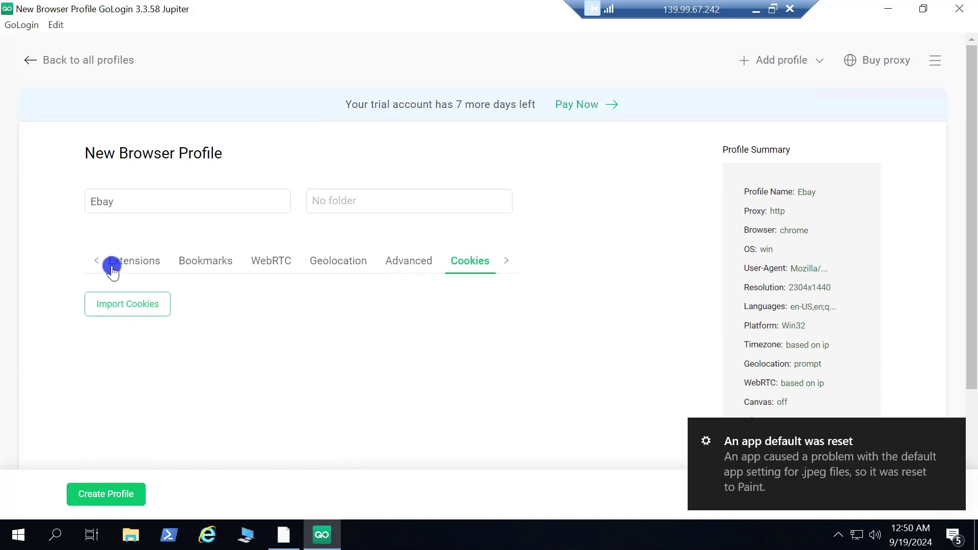
click(93, 261)
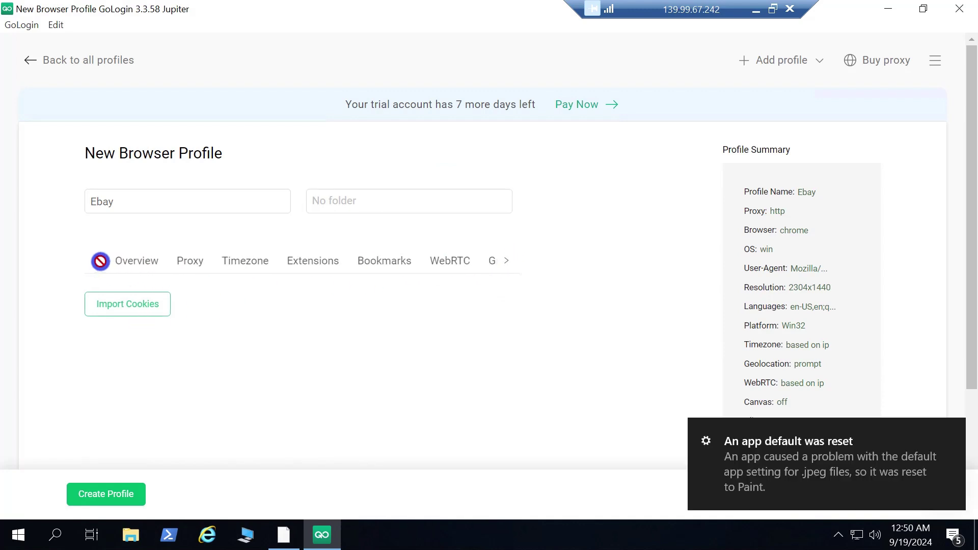
Step: Re-check the HTTP proxy 166.1.253.90:62600 from the Proxy section
click(185, 266)
scroll(374, 340, down, 3)
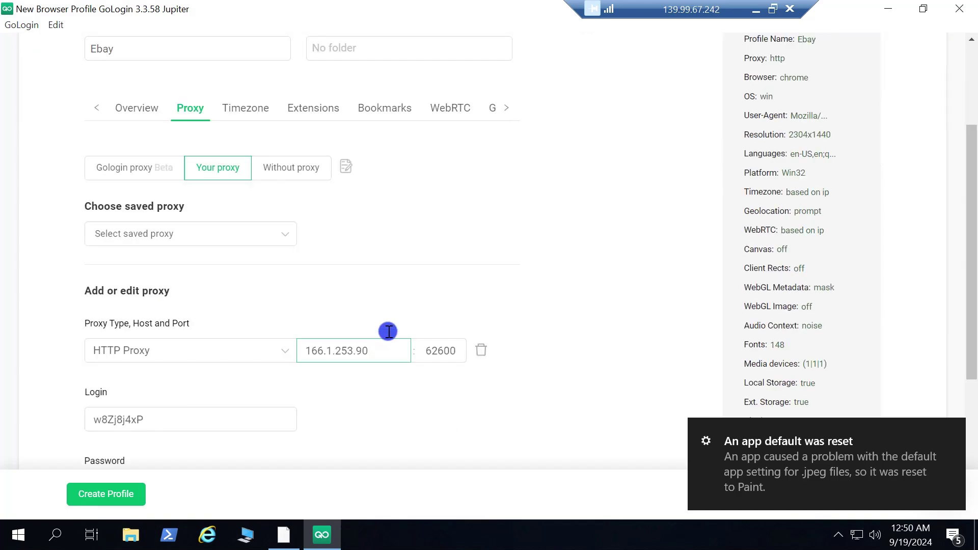
scroll(313, 308, down, 3)
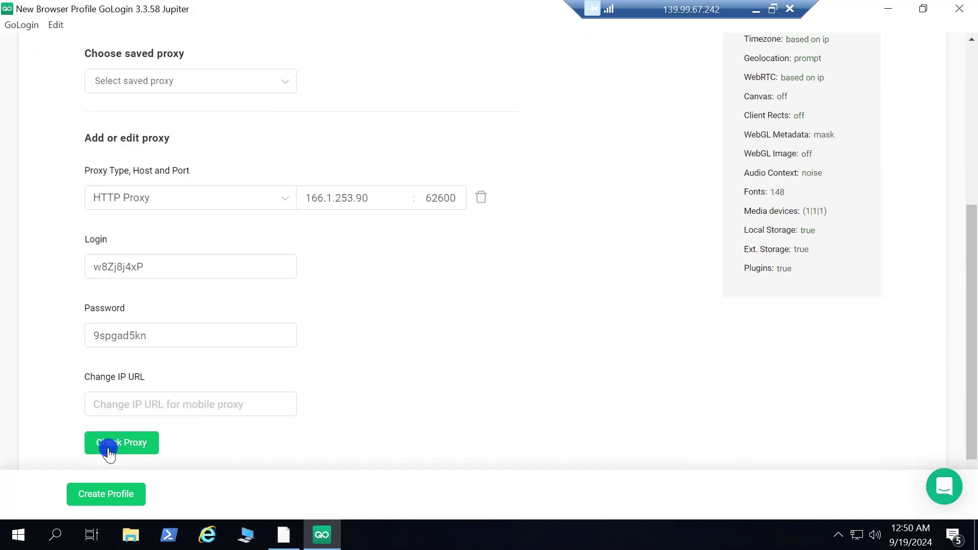
click(108, 451)
scroll(640, 376, up, 3)
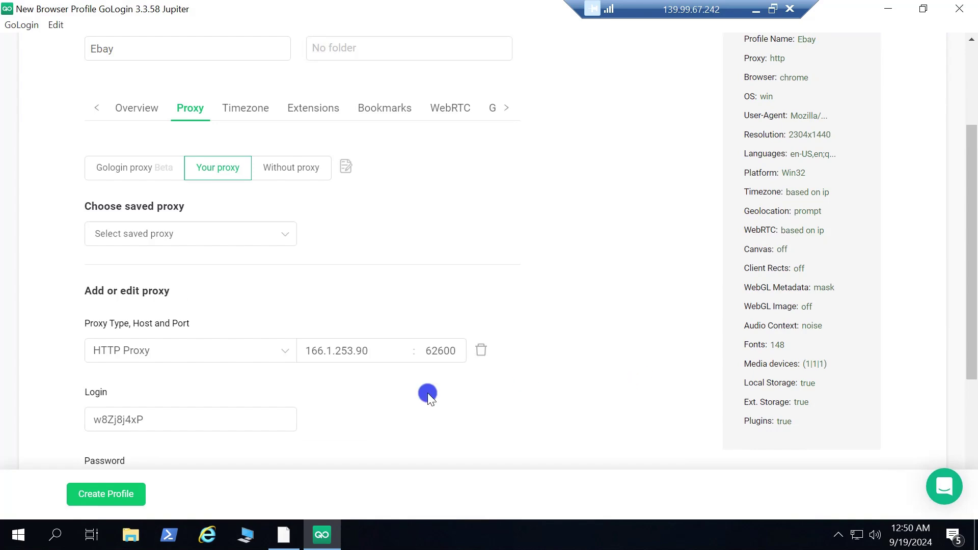
scroll(419, 390, down, 4)
scroll(683, 384, up, 7)
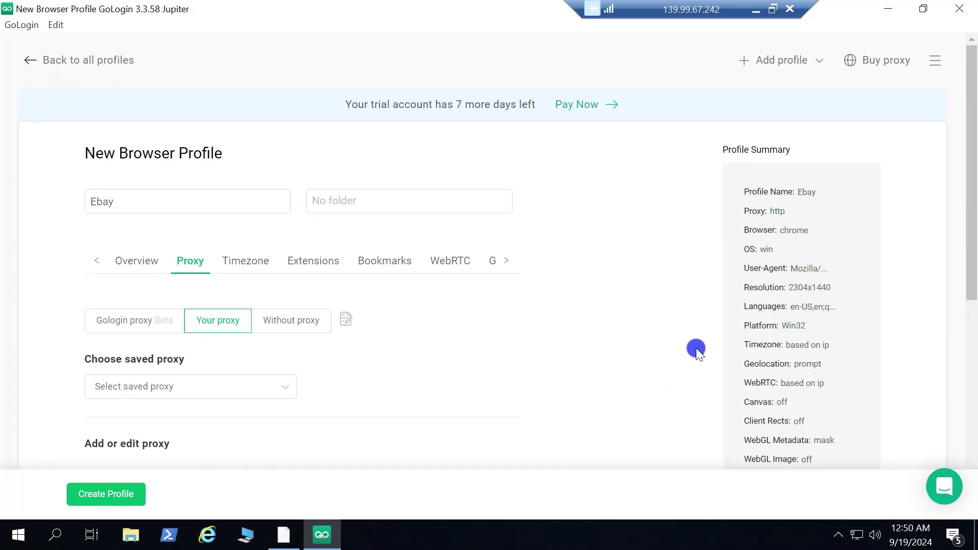
scroll(451, 293, down, 4)
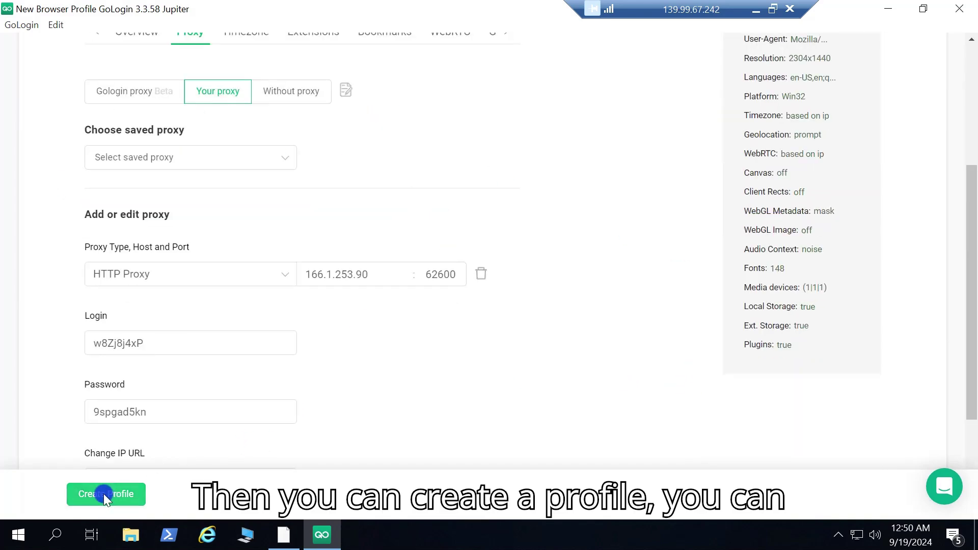
Step: Create the Ebay profile and launch its Orbita browser
click(103, 493)
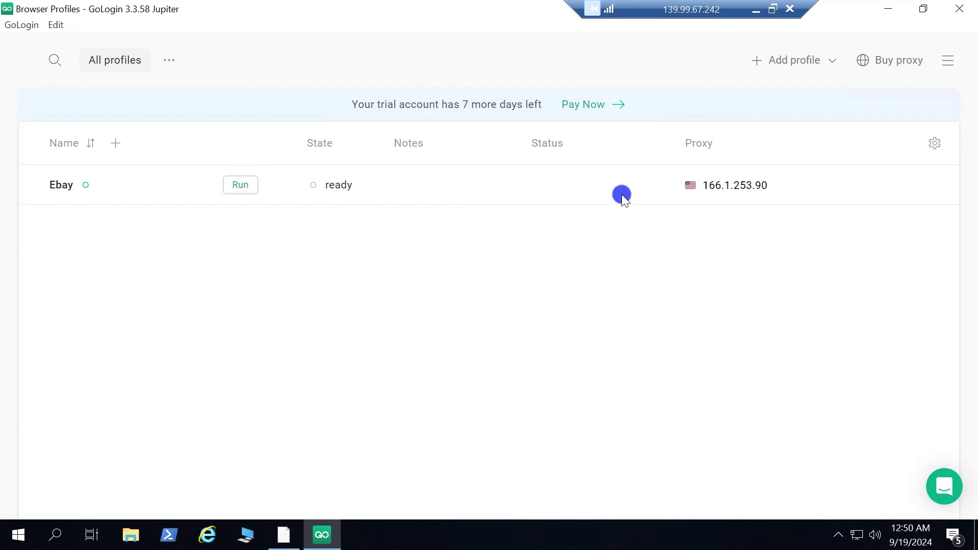
click(254, 185)
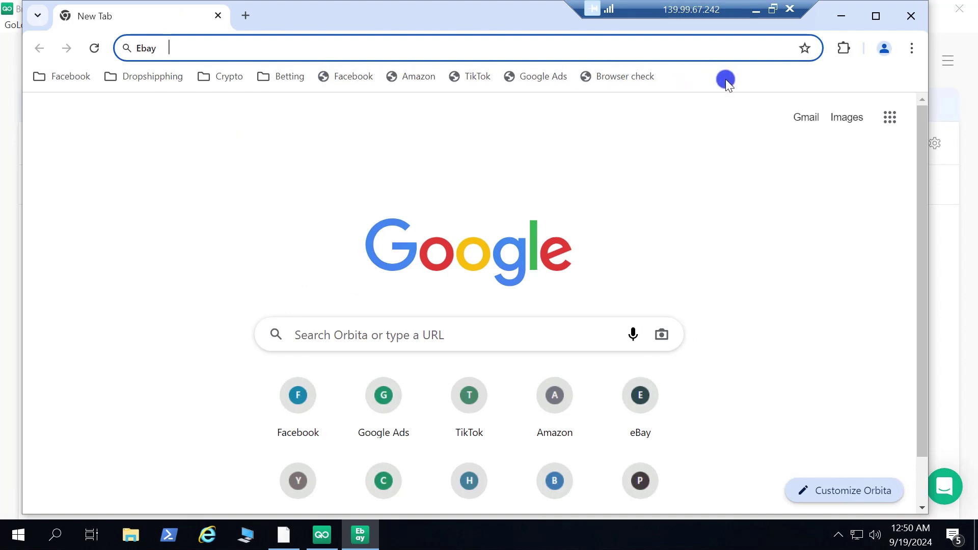
click(222, 75)
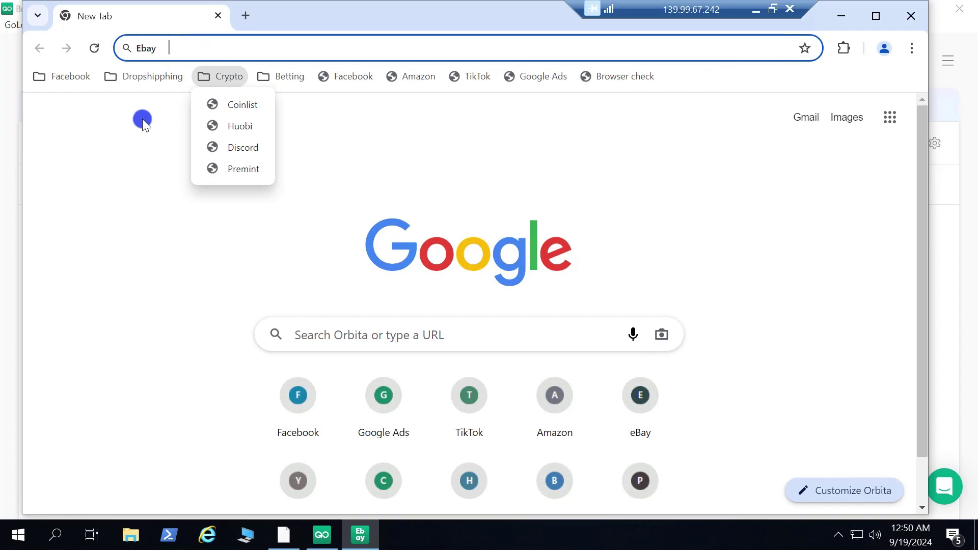
Step: Search Google for 'ebay' from the address bar
click(271, 48)
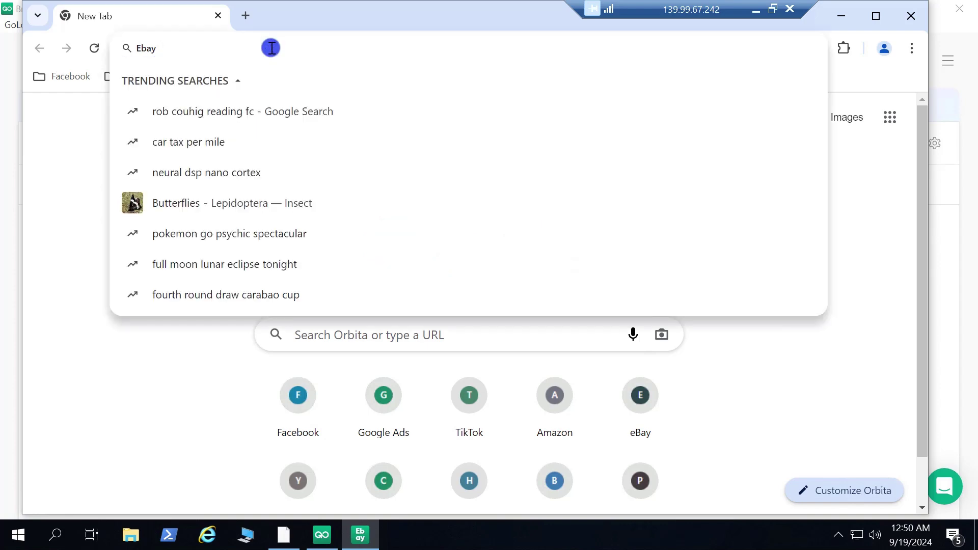
text(ebay)
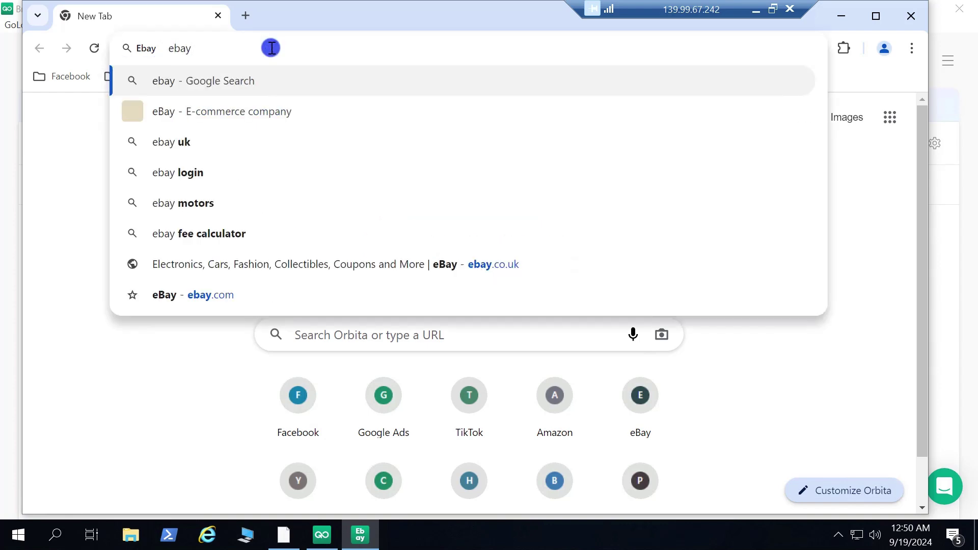
key(Return)
click(258, 241)
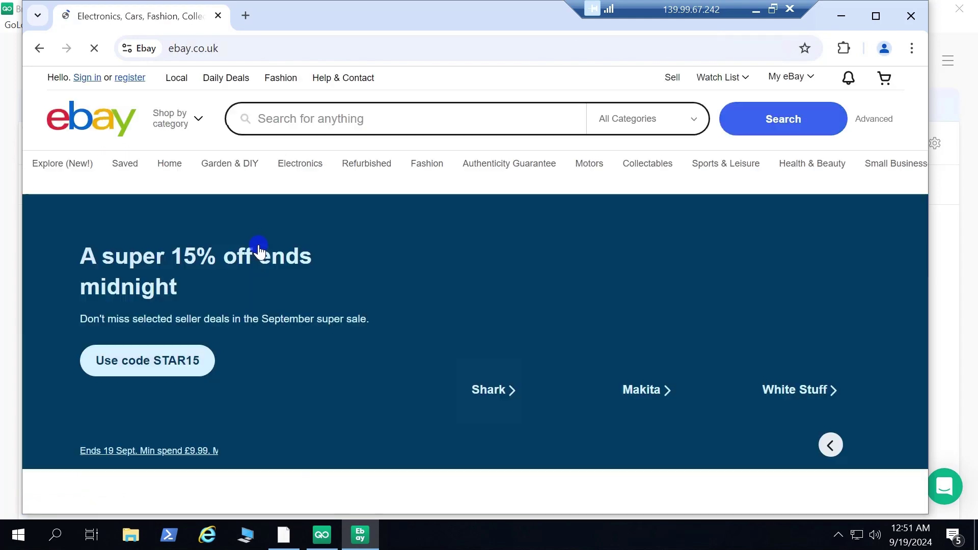
scroll(268, 251, down, 7)
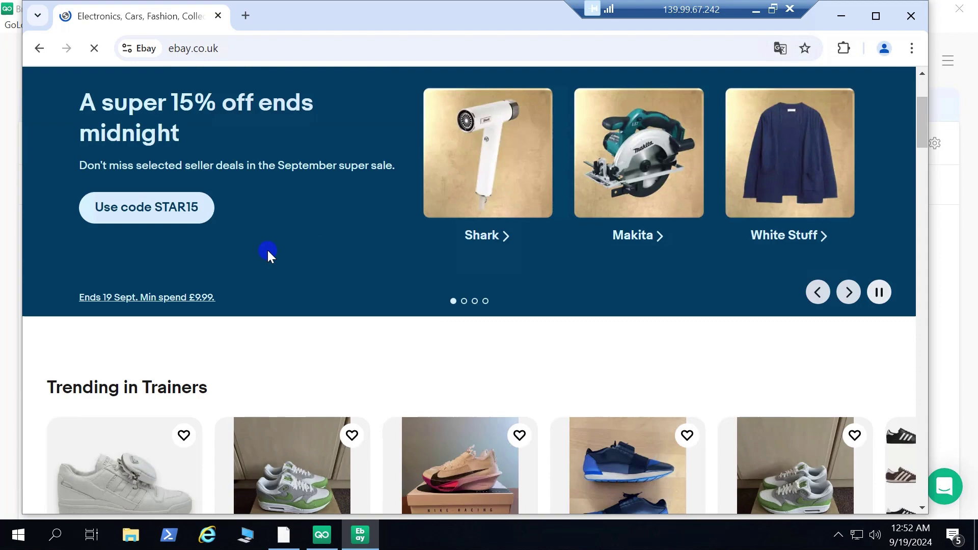
scroll(268, 250, down, 11)
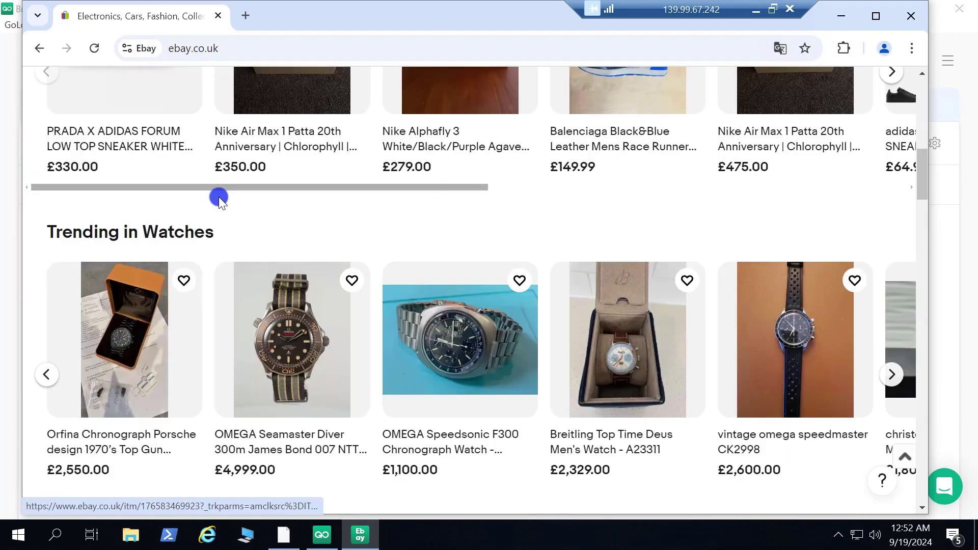
scroll(549, 284, up, 14)
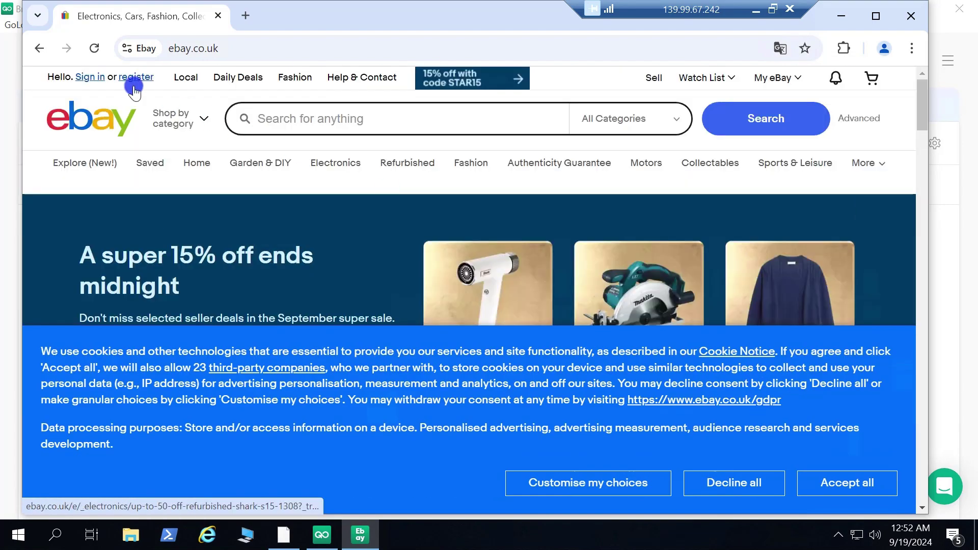
click(40, 48)
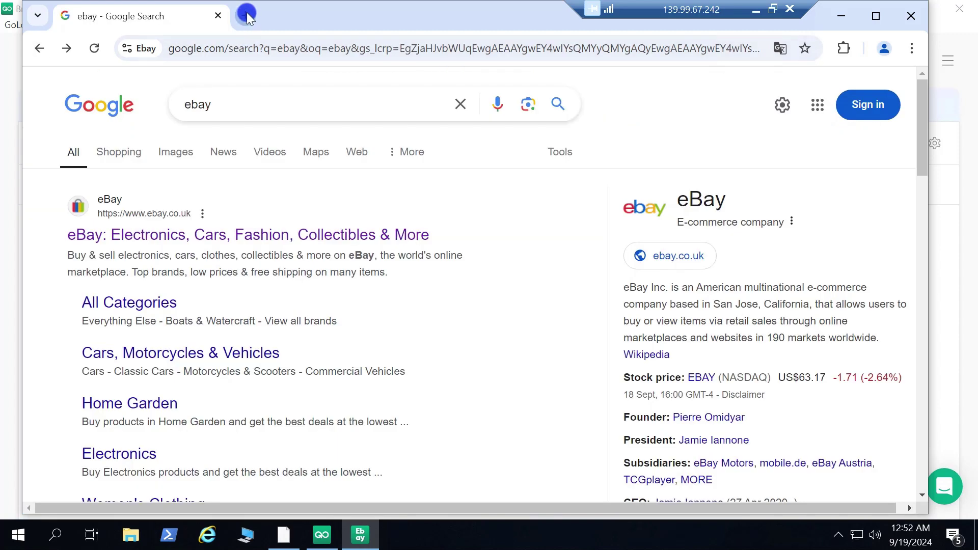
click(247, 15)
click(396, 16)
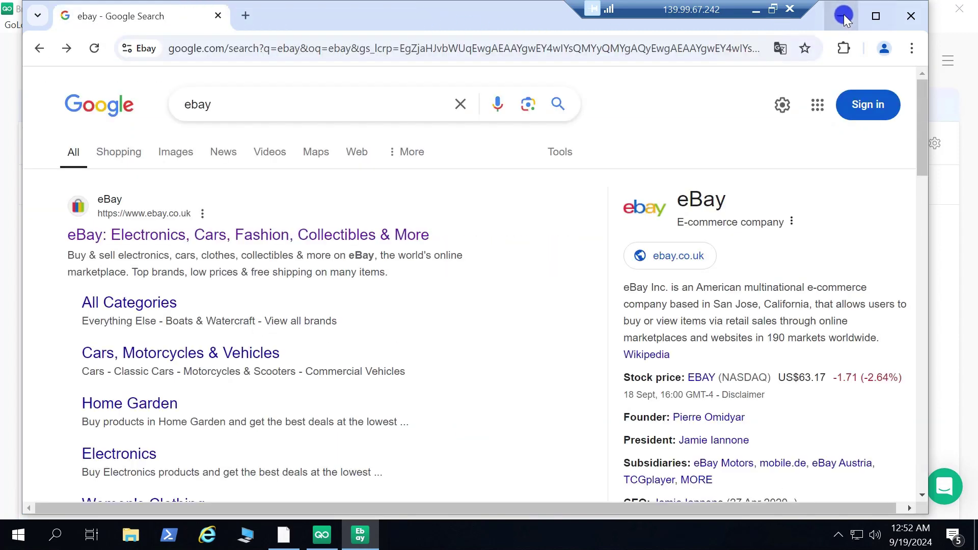
Step: Close the Ebay browser and review the profiles list showing Ebay on proxy 166.1.253.90
click(911, 16)
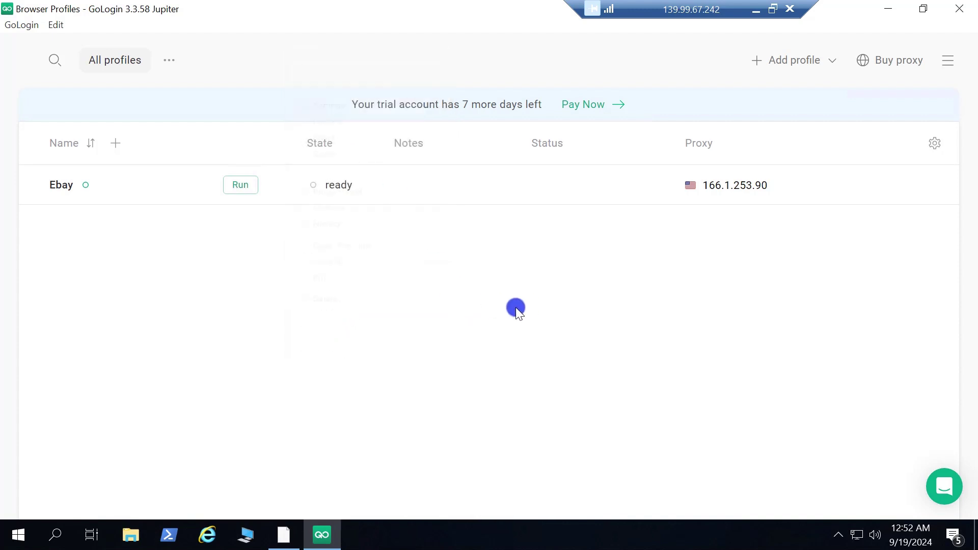
click(169, 59)
drag(354, 99, 603, 110)
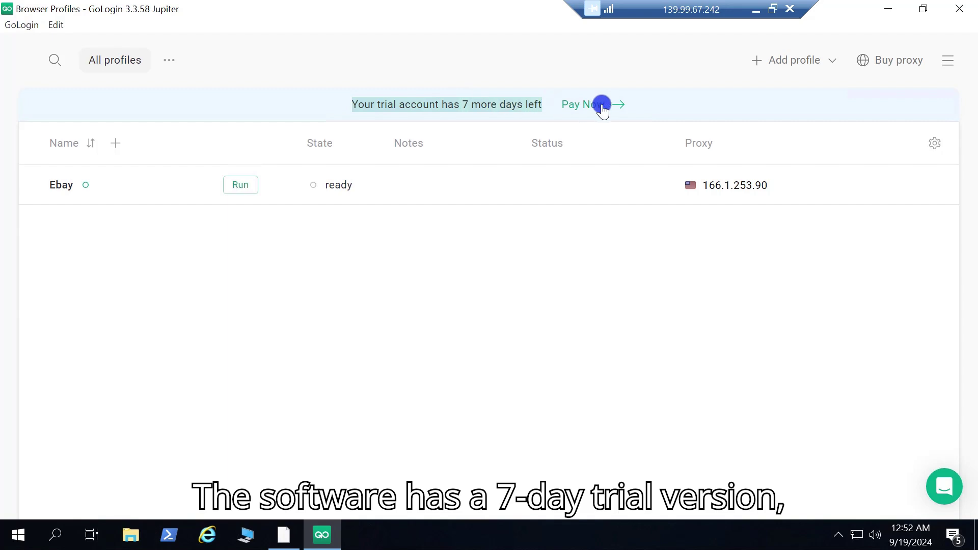
Step: Browse the paid plan pricing cards, dismiss the Enterprise payment summary, and close the pricing page
click(602, 110)
scroll(643, 267, down, 3)
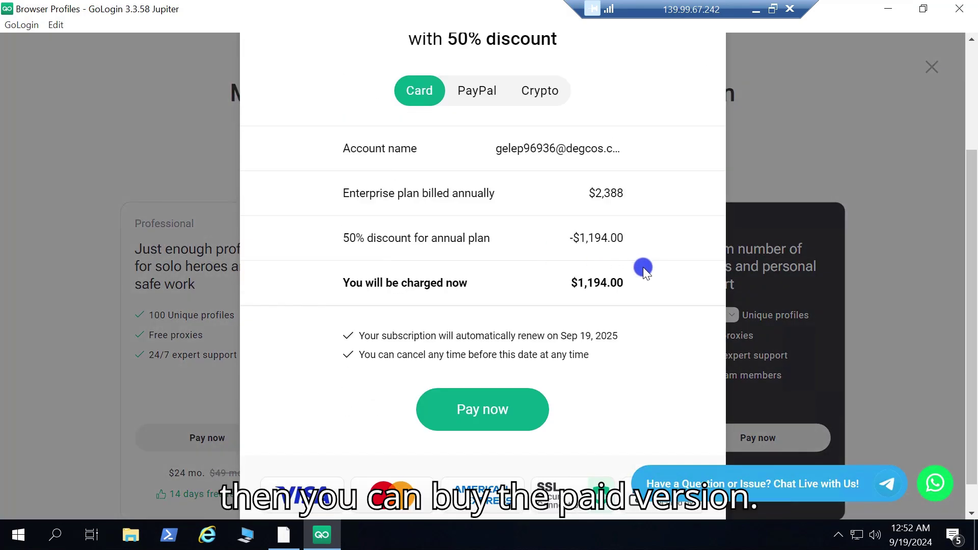
scroll(641, 271, up, 3)
click(701, 132)
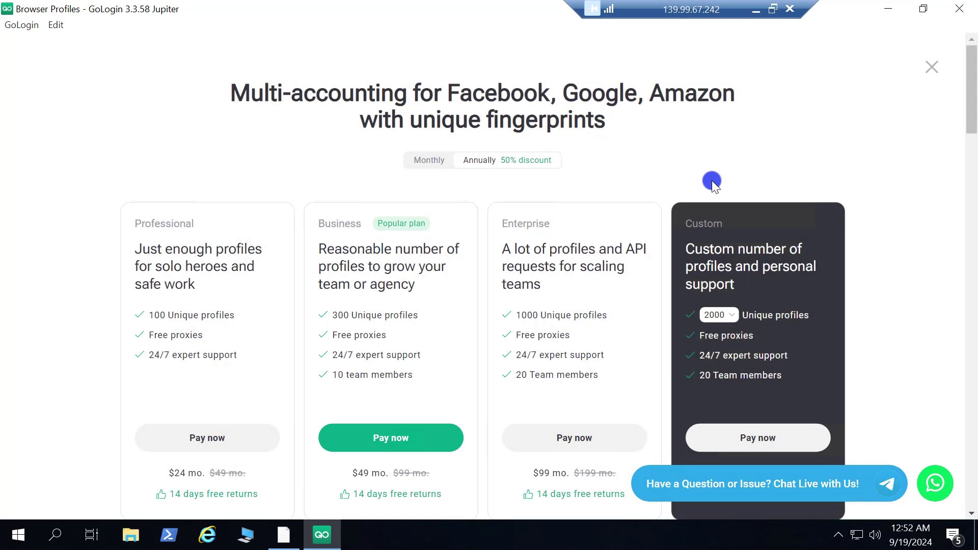
scroll(280, 336, down, 4)
scroll(313, 200, up, 4)
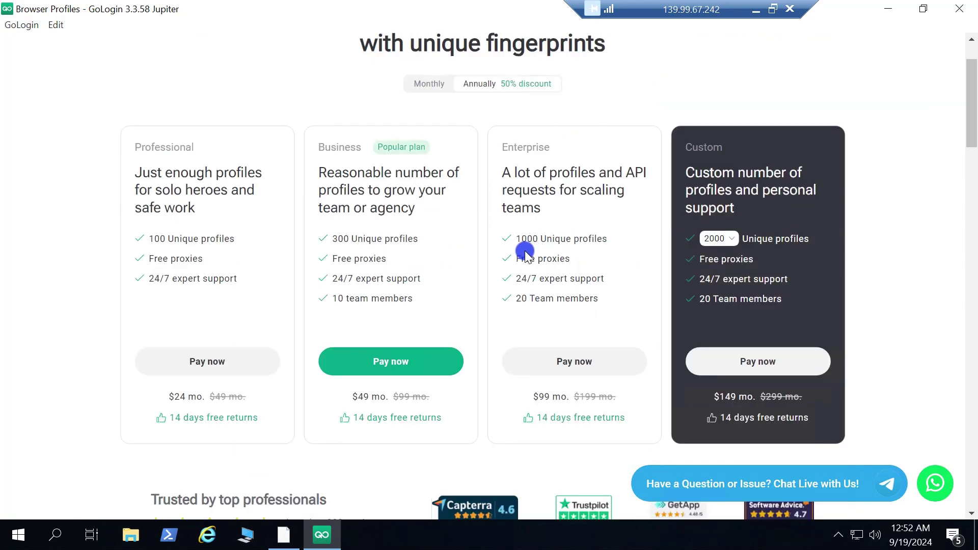
click(934, 67)
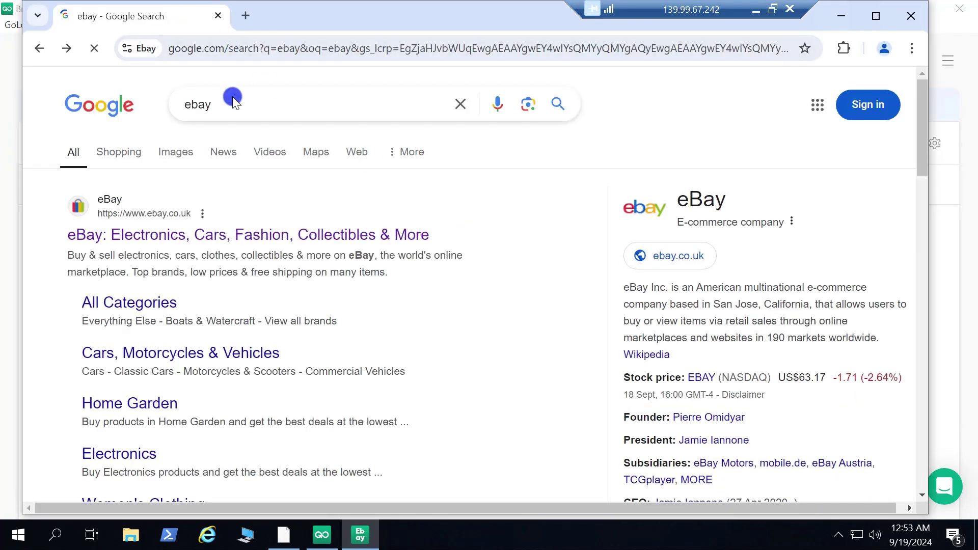
Step: Load iphey.com in a new browser tab
click(247, 16)
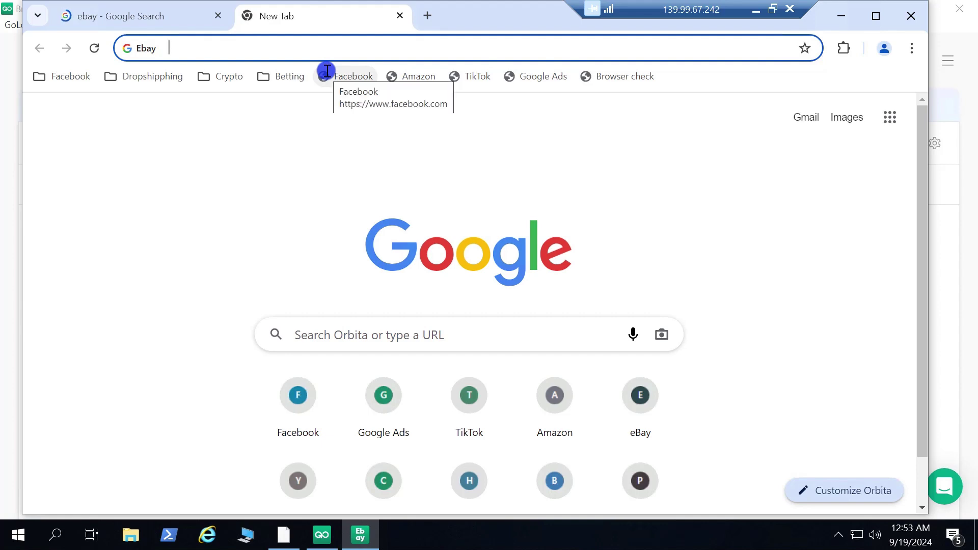
text(iphey)
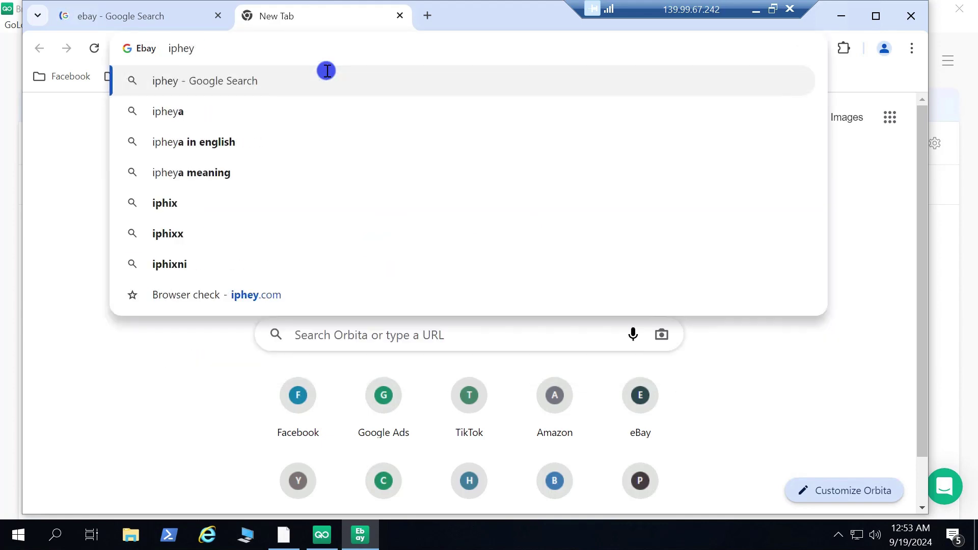
text(.com)
key(Return)
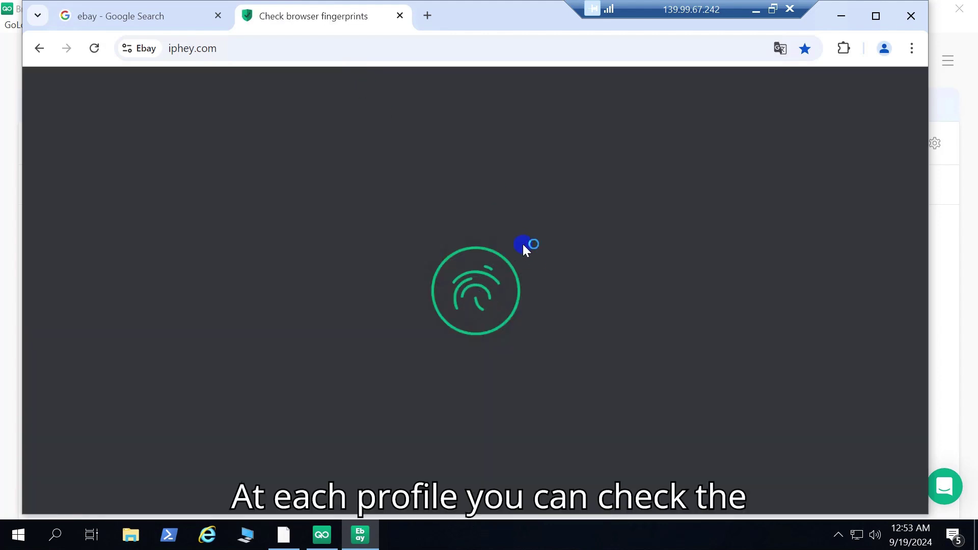
Step: Allow the browser private-network and Windows firewall access, then review iphey's Trustworthy result
click(314, 308)
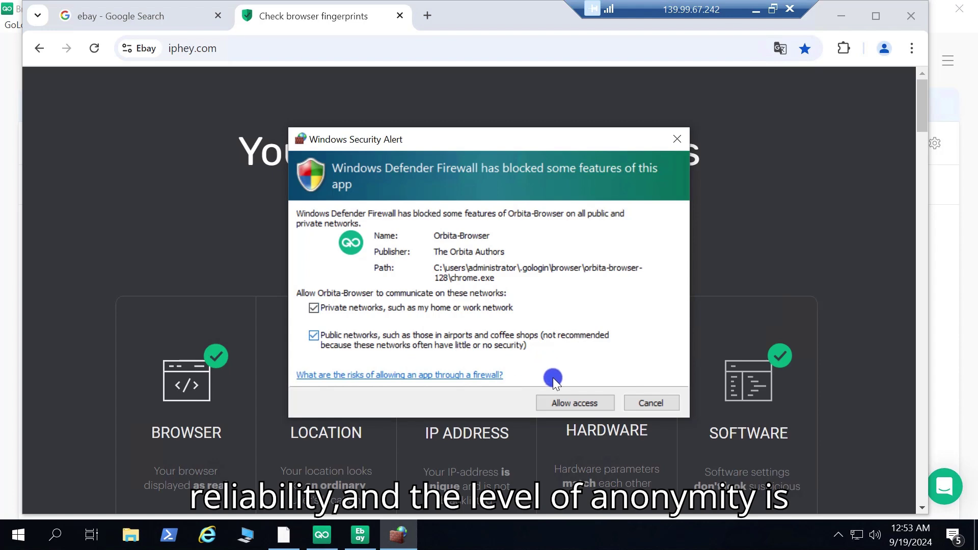
click(557, 401)
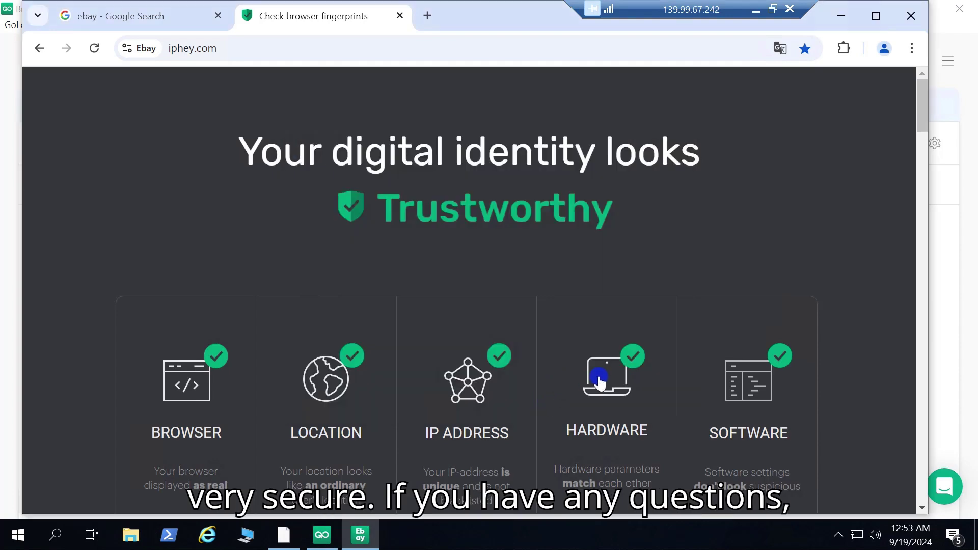
scroll(599, 382, down, 3)
scroll(618, 356, up, 3)
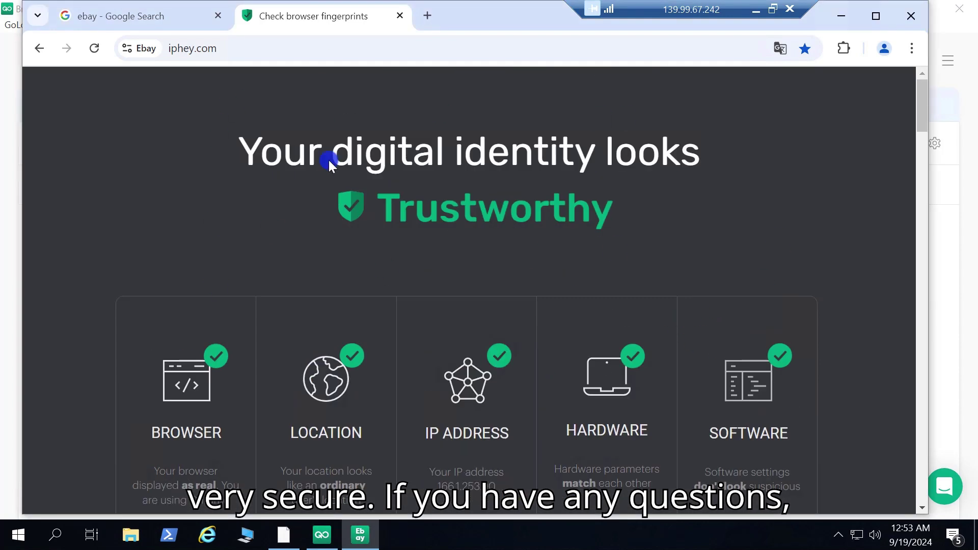